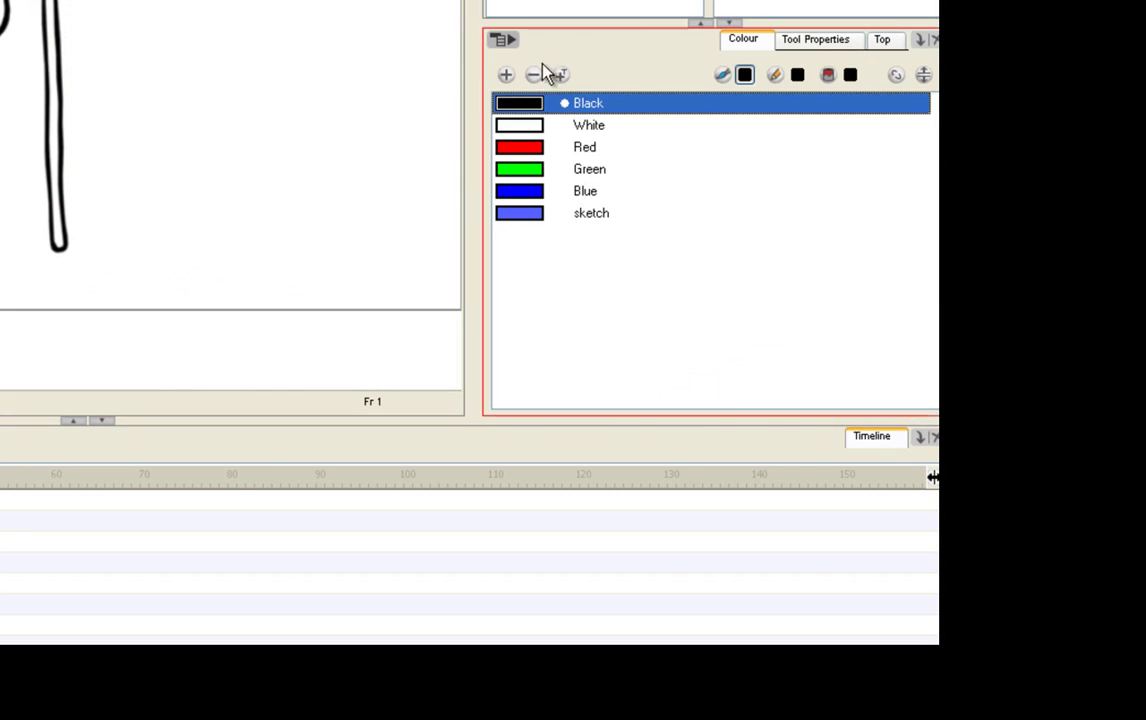
# Add a new colour swatch to the palette and name it 'clothing'
pyautogui.click(506, 75)
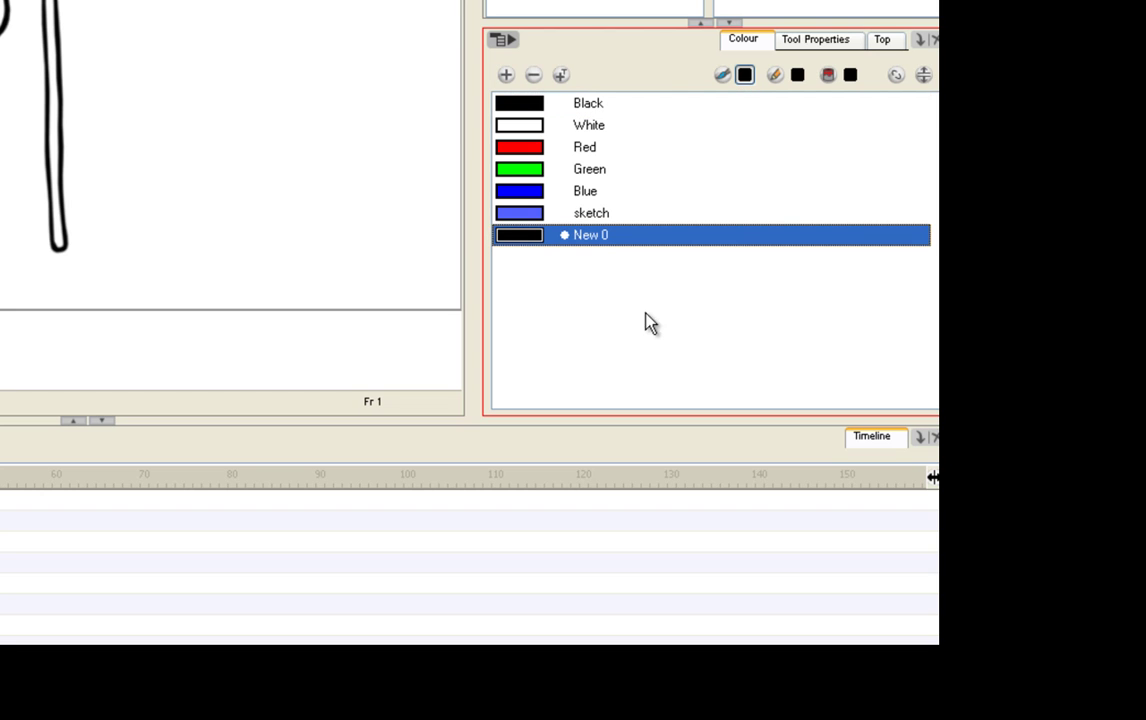
pyautogui.doubleClick(602, 240)
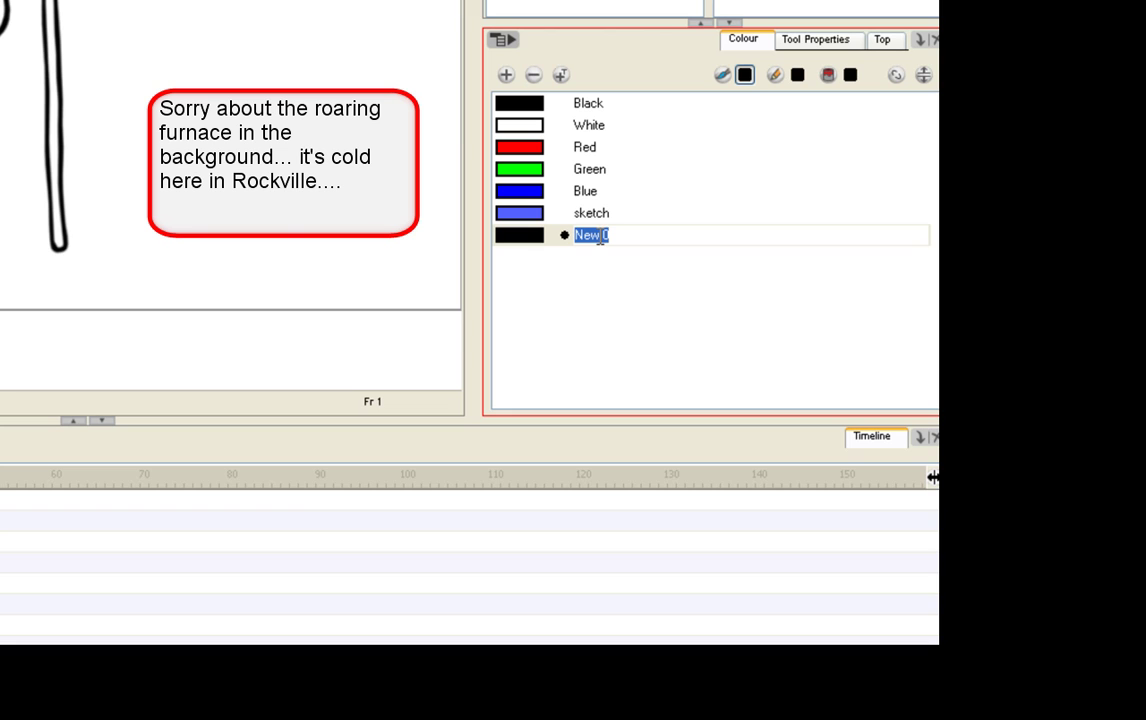
pyautogui.write('clothing')
pyautogui.press('Return')
# Change the clothing swatch from black to a dark grey of RGB 108, 108, 108
pyautogui.click(812, 439)
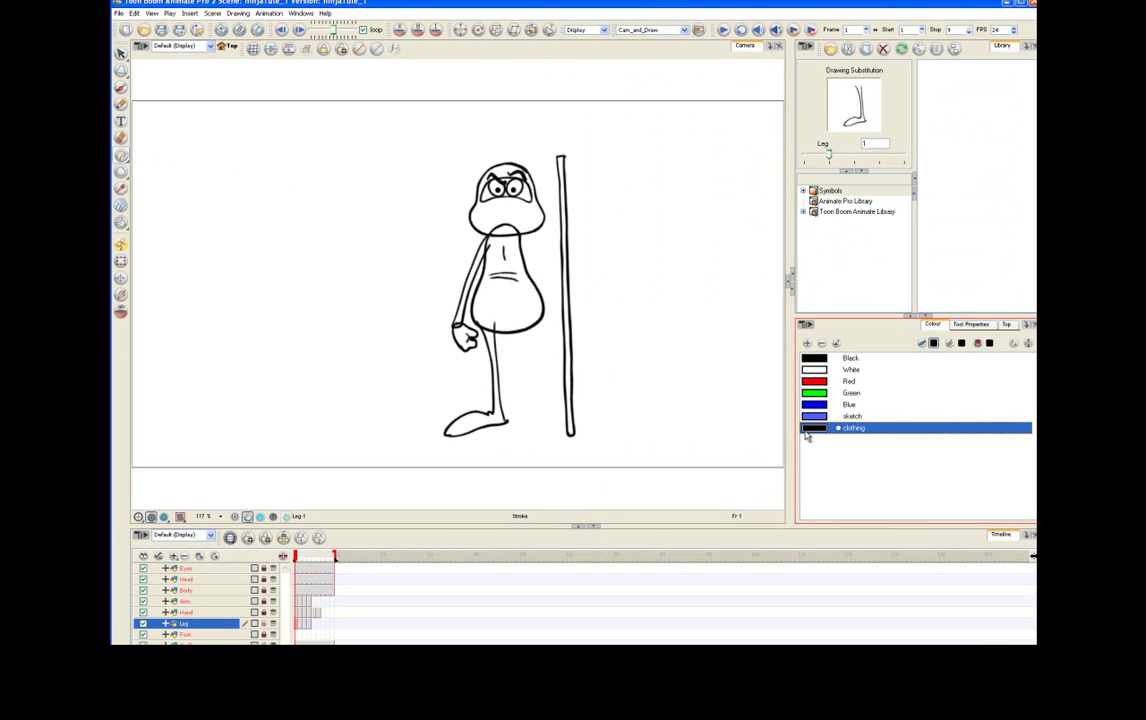
pyautogui.doubleClick(812, 428)
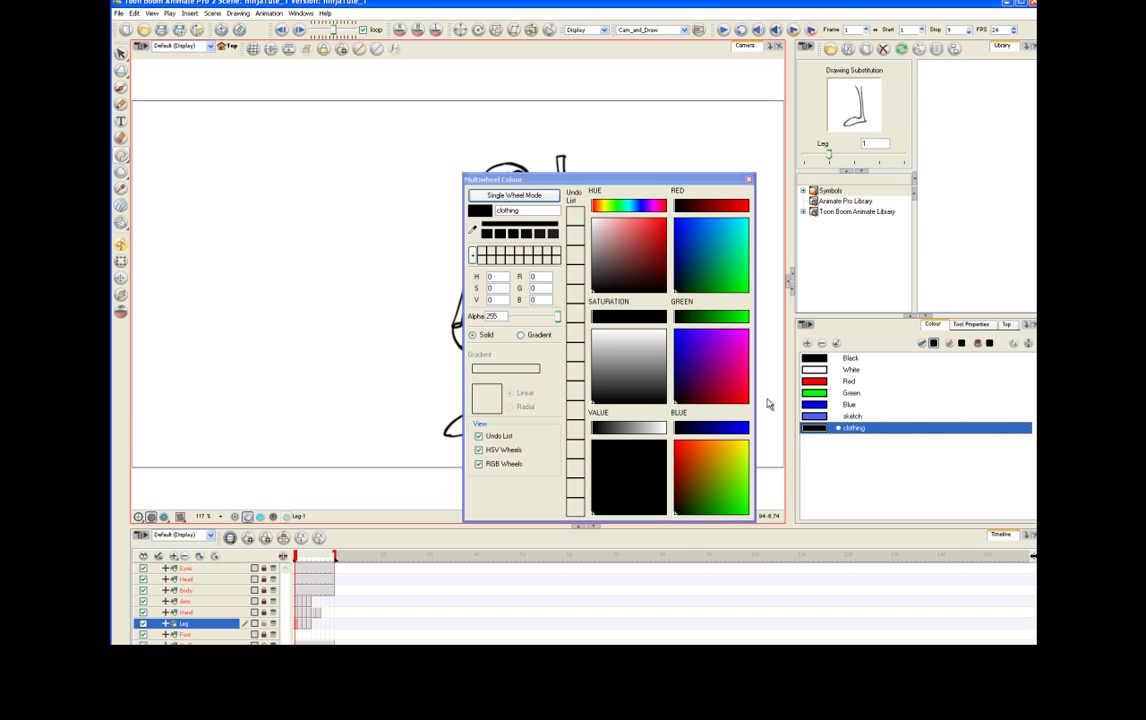
pyautogui.click(610, 430)
pyautogui.moveTo(610, 432); pyautogui.dragTo(620, 430)
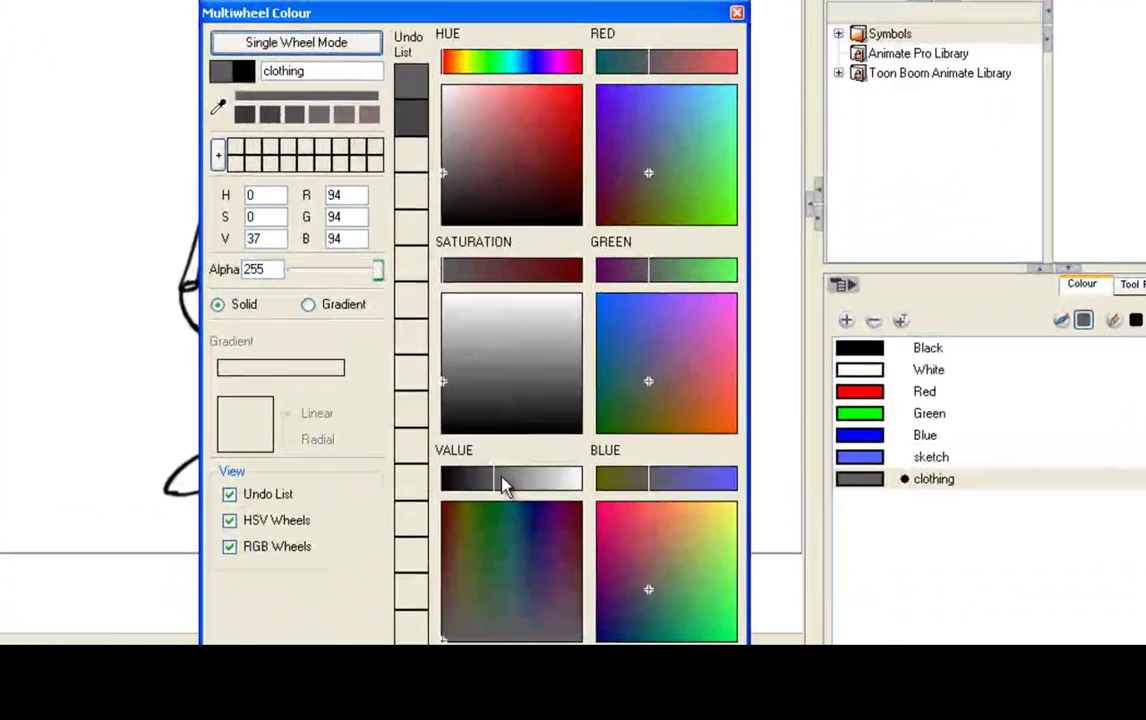
pyautogui.click(548, 461)
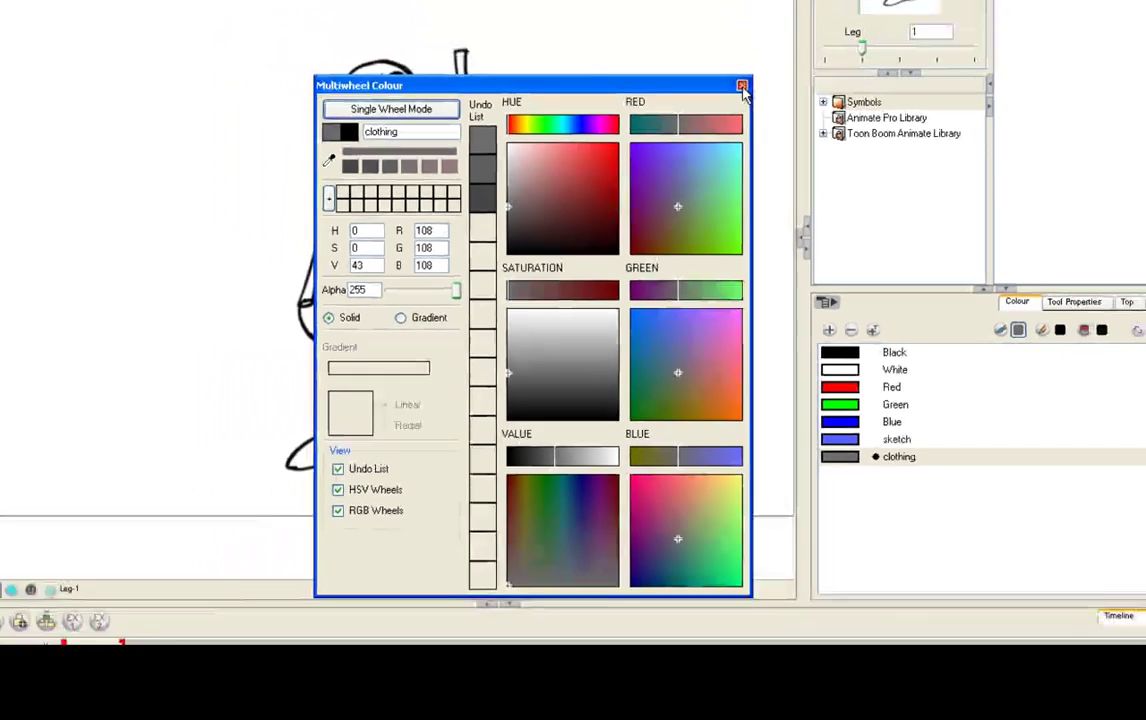
pyautogui.click(737, 12)
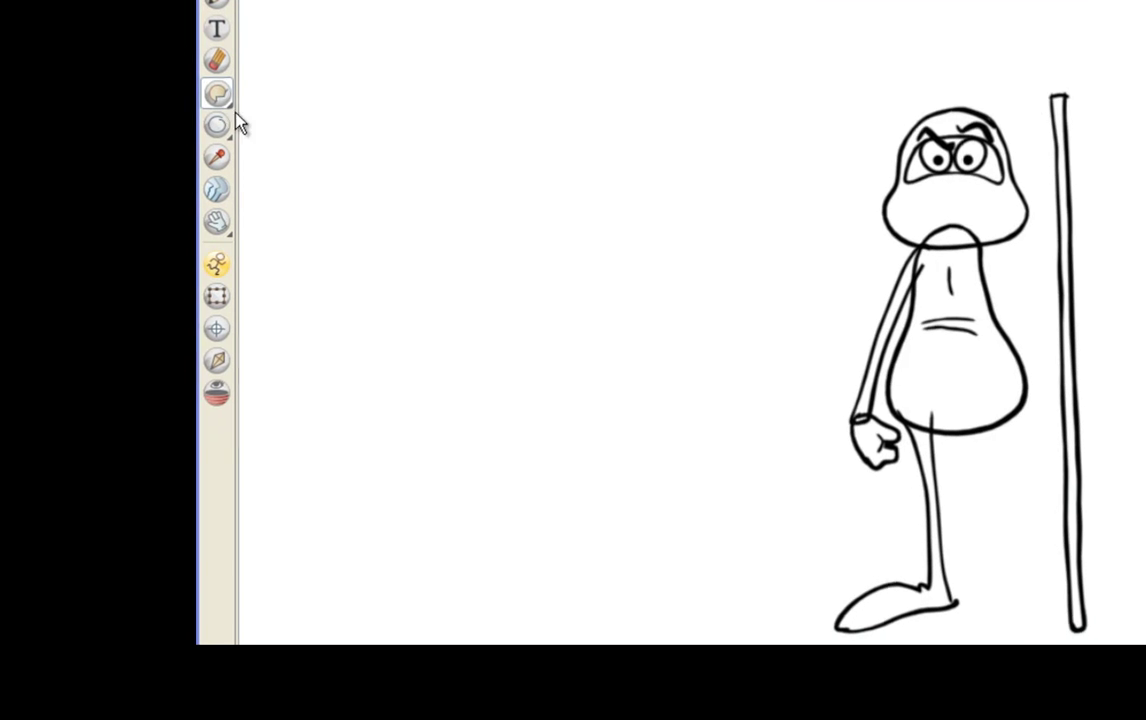
# Set the Paint tool to Paint Unpainted with clothing grey, applied to all drawings
pyautogui.click(221, 99)
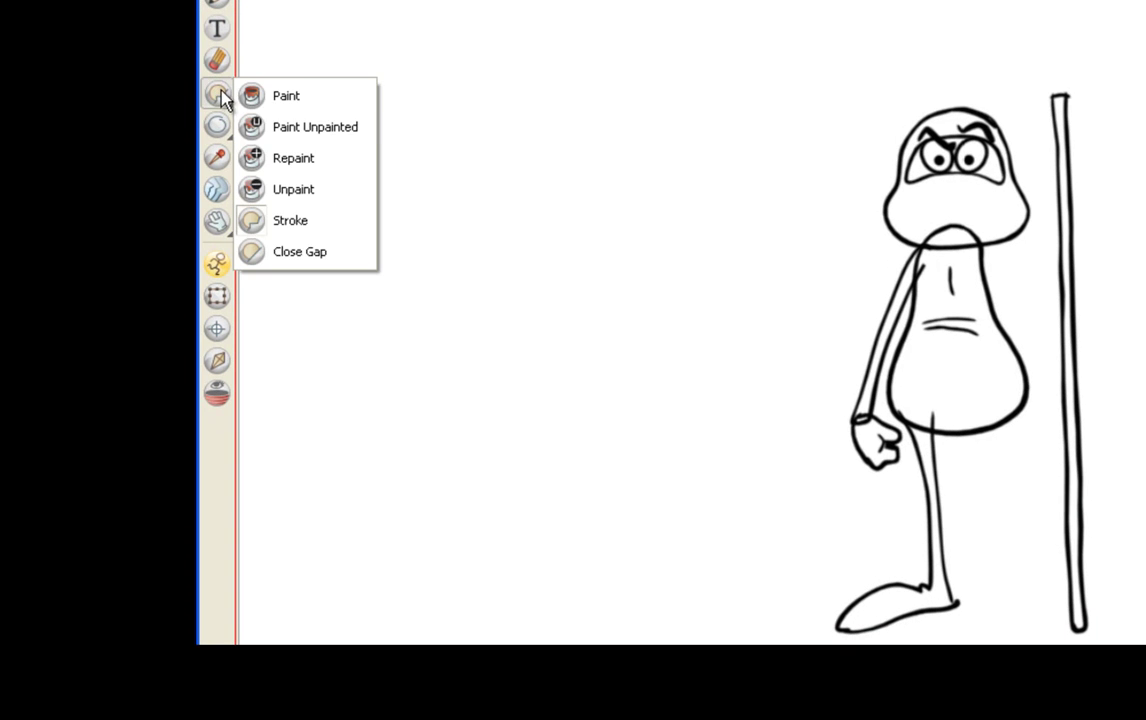
pyautogui.click(309, 130)
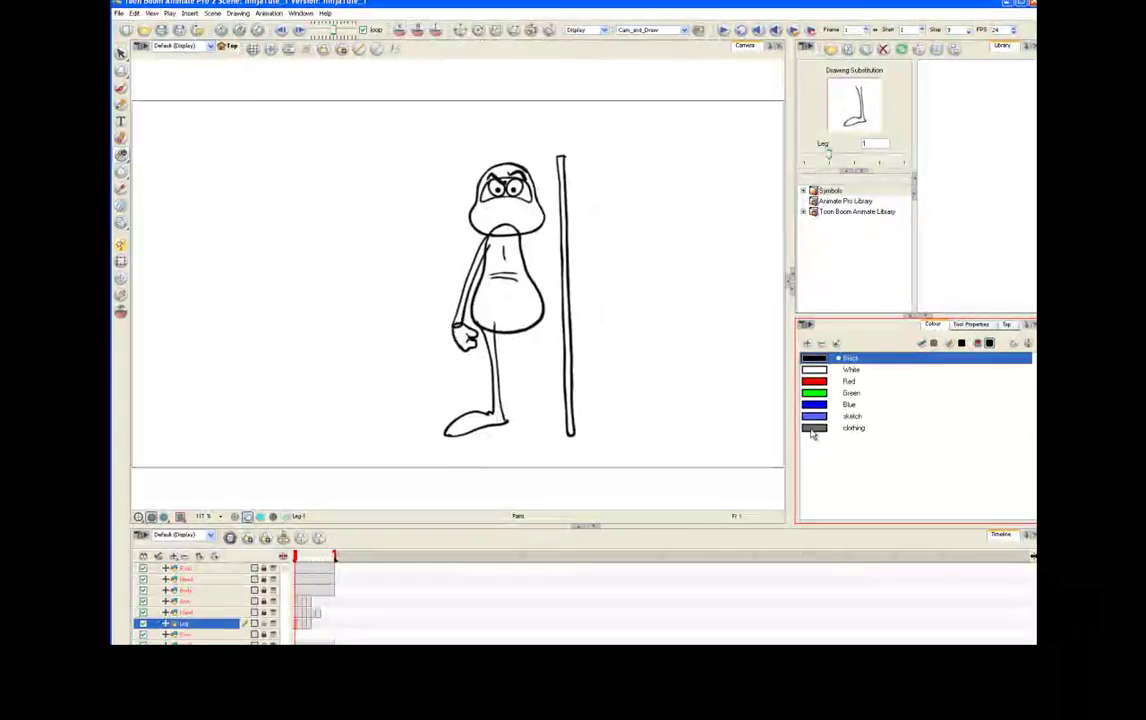
pyautogui.click(1090, 498)
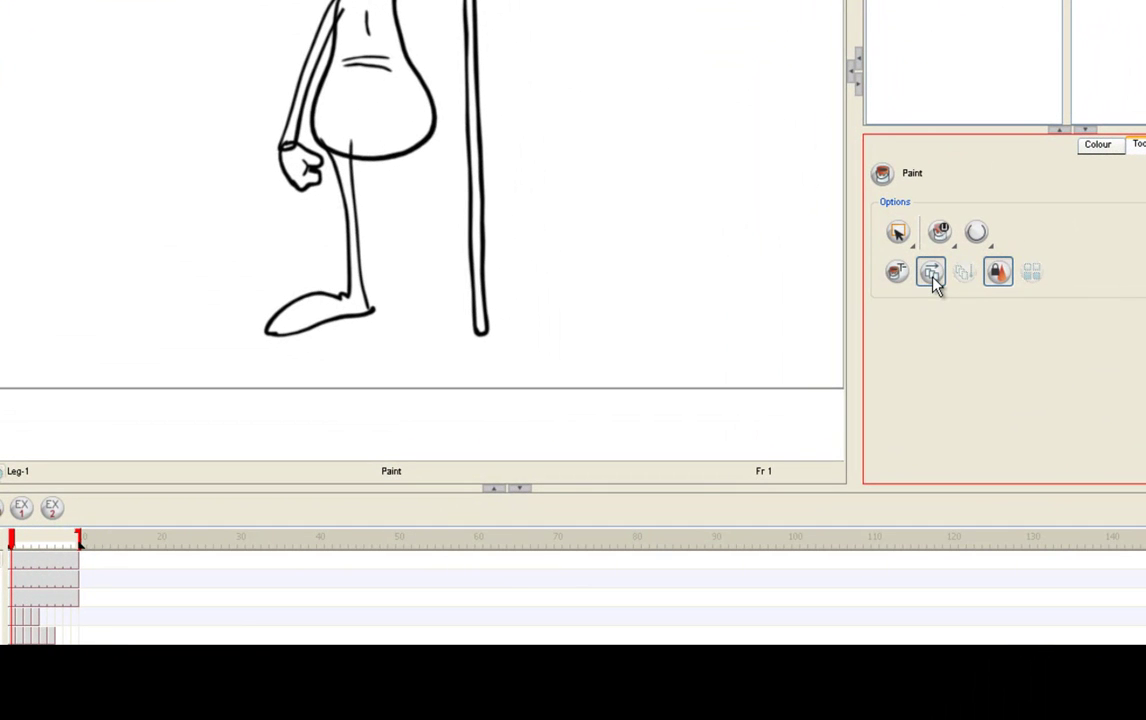
pyautogui.click(932, 276)
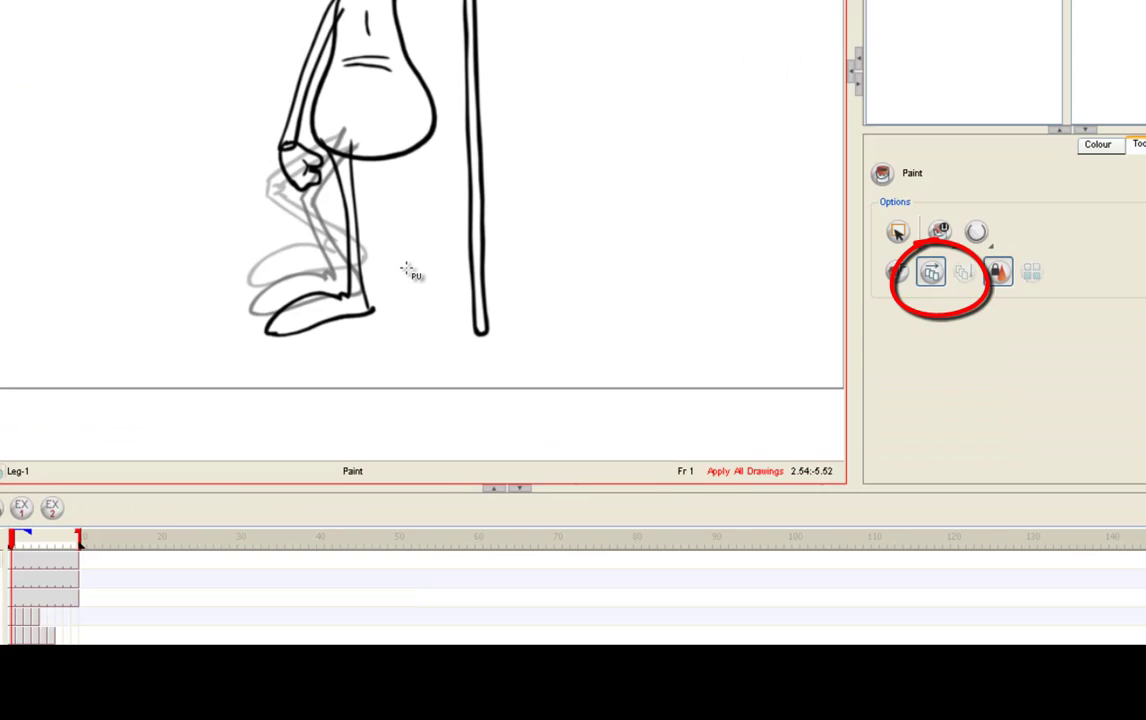
pyautogui.moveTo(746, 224)
pyautogui.mouseDown()
pyautogui.moveTo(603, 65)
pyautogui.moveTo(746, 293)
pyautogui.moveTo(759, 261)
pyautogui.mouseUp()
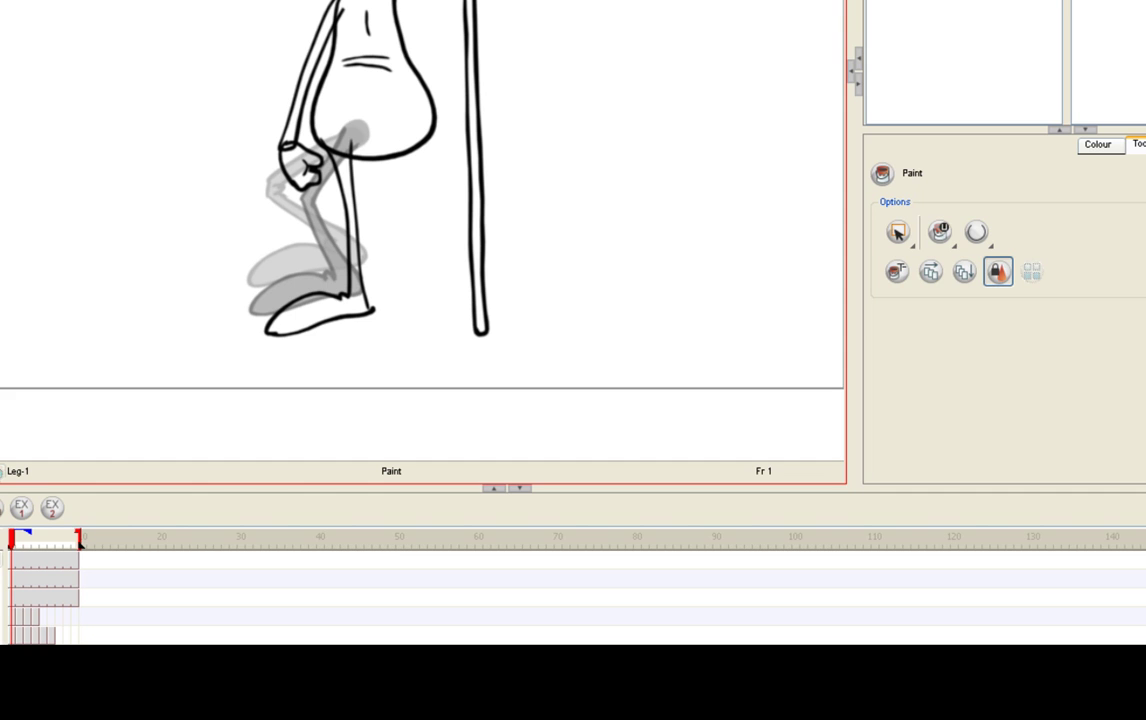
pyautogui.hotkey('alt', 'k')
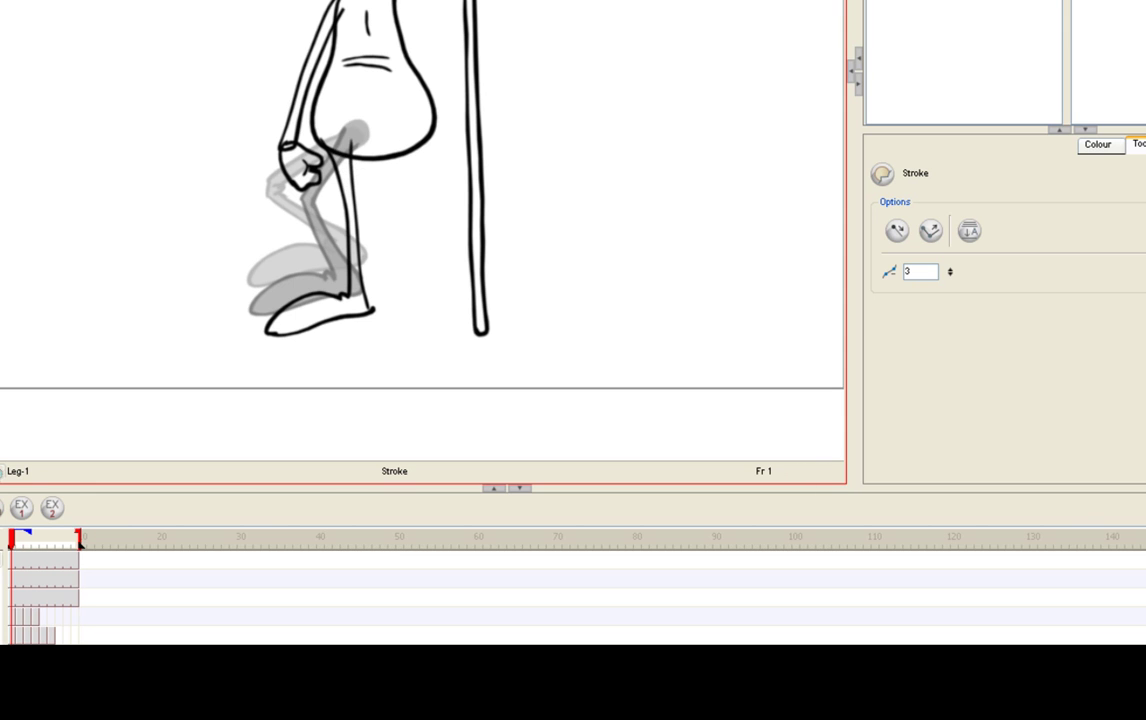
pyautogui.hotkey('alt', 'i')
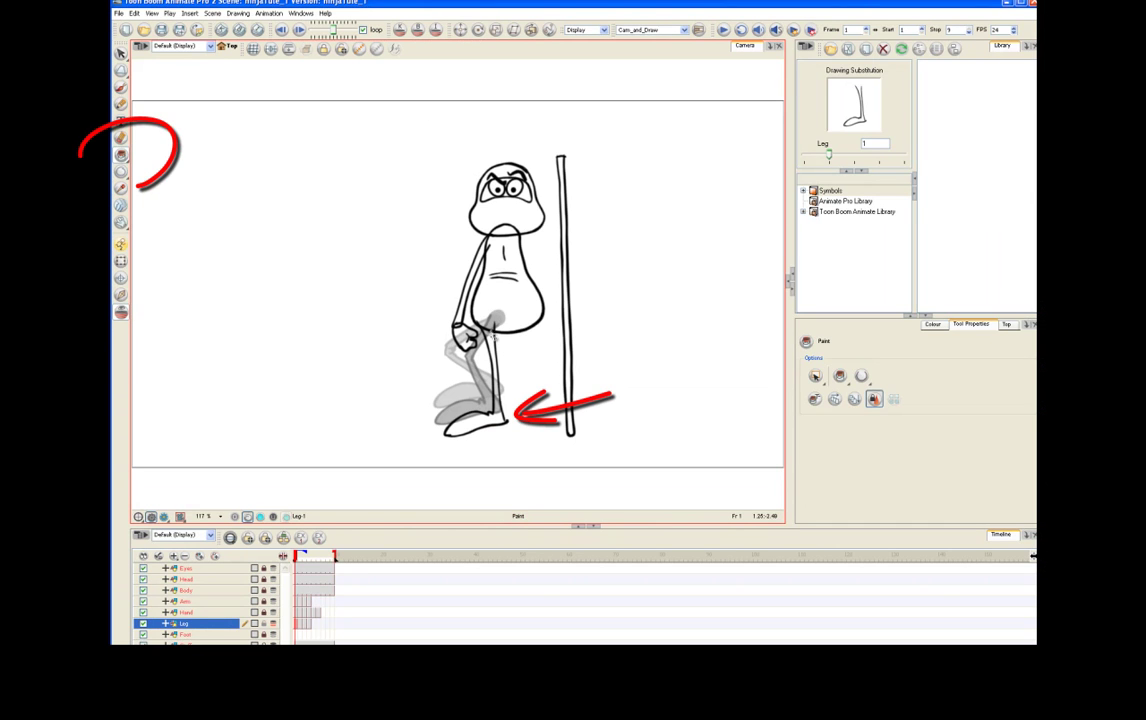
# Close the foot gap with a stroke, fill the leg and foot grey, then turn off onion skin
pyautogui.moveTo(121, 155)
pyautogui.mouseDown()
pyautogui.moveTo(142, 157)
pyautogui.moveTo(157, 236)
pyautogui.moveTo(157, 220)
pyautogui.mouseUp()
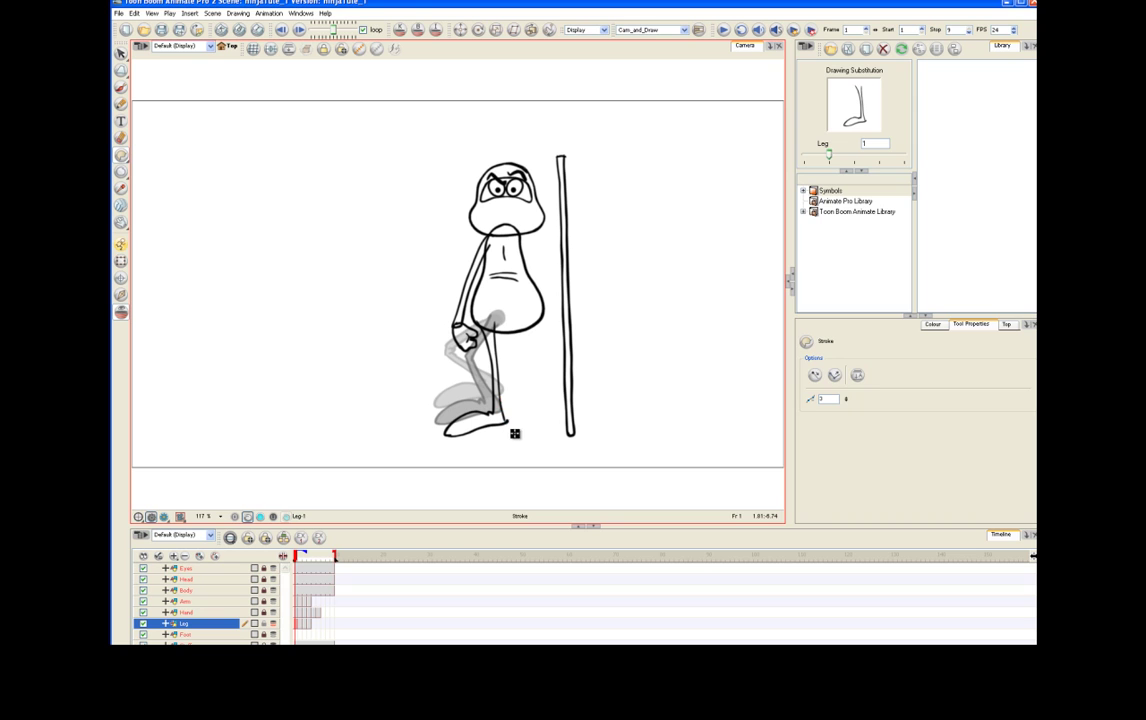
pyautogui.hotkey('alt', 'i')
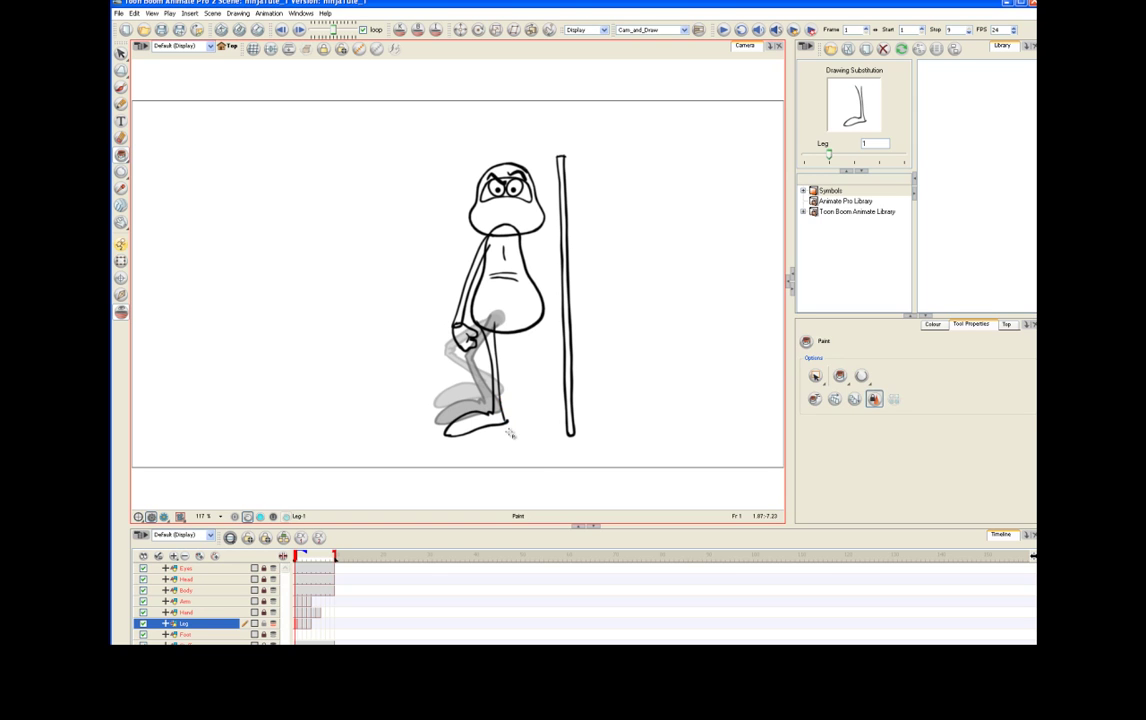
pyautogui.click(479, 425)
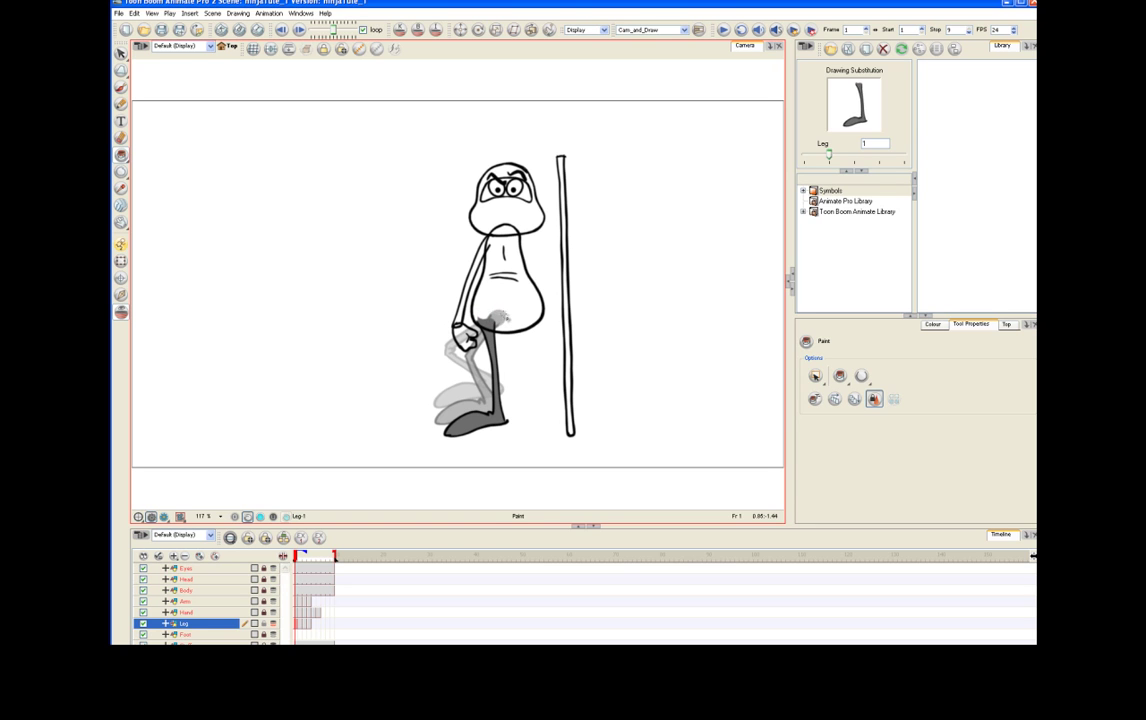
pyautogui.click(503, 313)
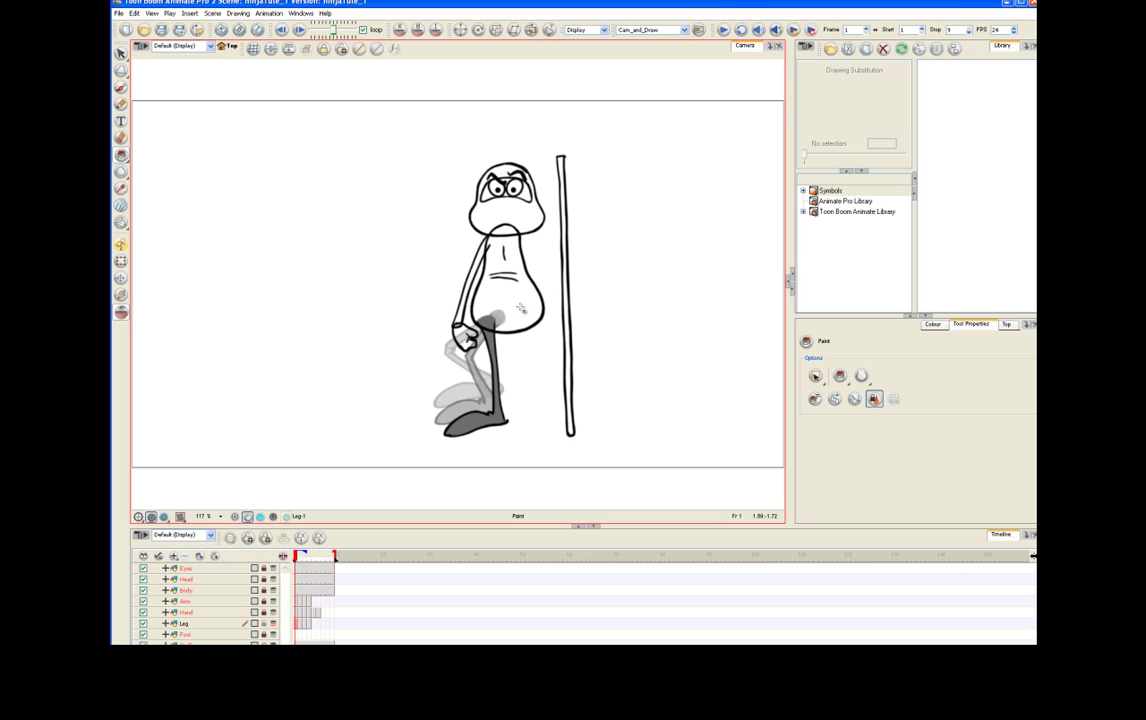
pyautogui.hotkey('alt', 'o')
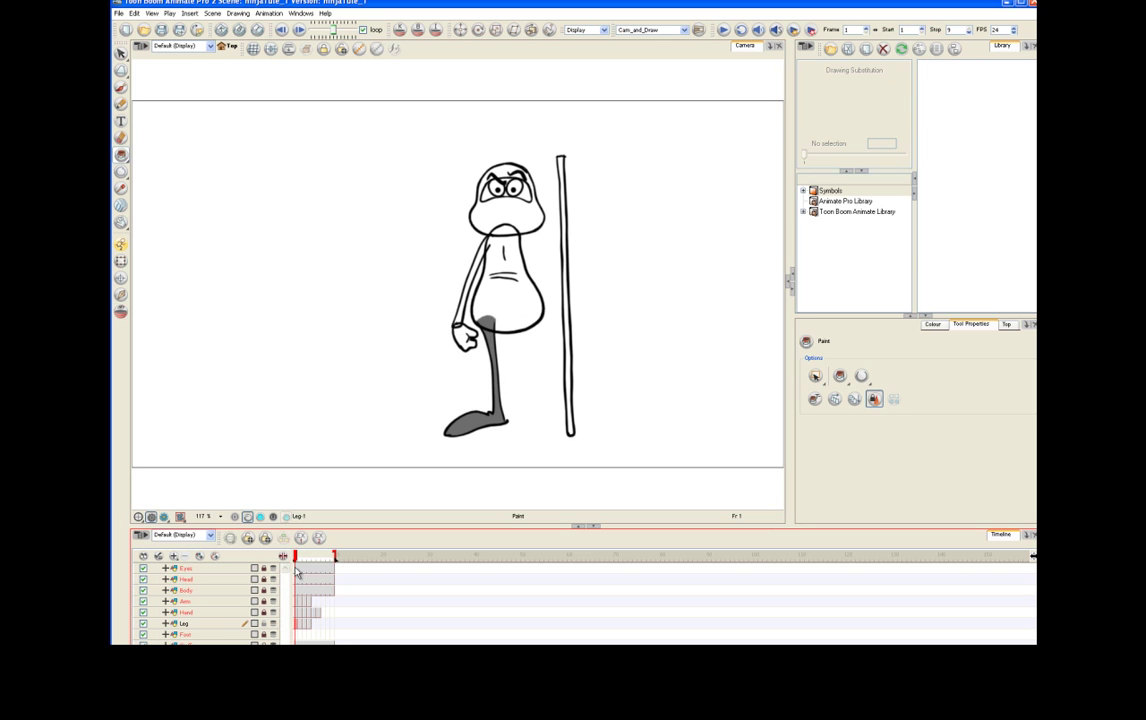
# Scrub the leg frames to check them, then select the Eyes layer and change painting mode
pyautogui.moveTo(297, 561)
pyautogui.mouseDown()
pyautogui.moveTo(315, 557)
pyautogui.moveTo(281, 549)
pyautogui.mouseUp()
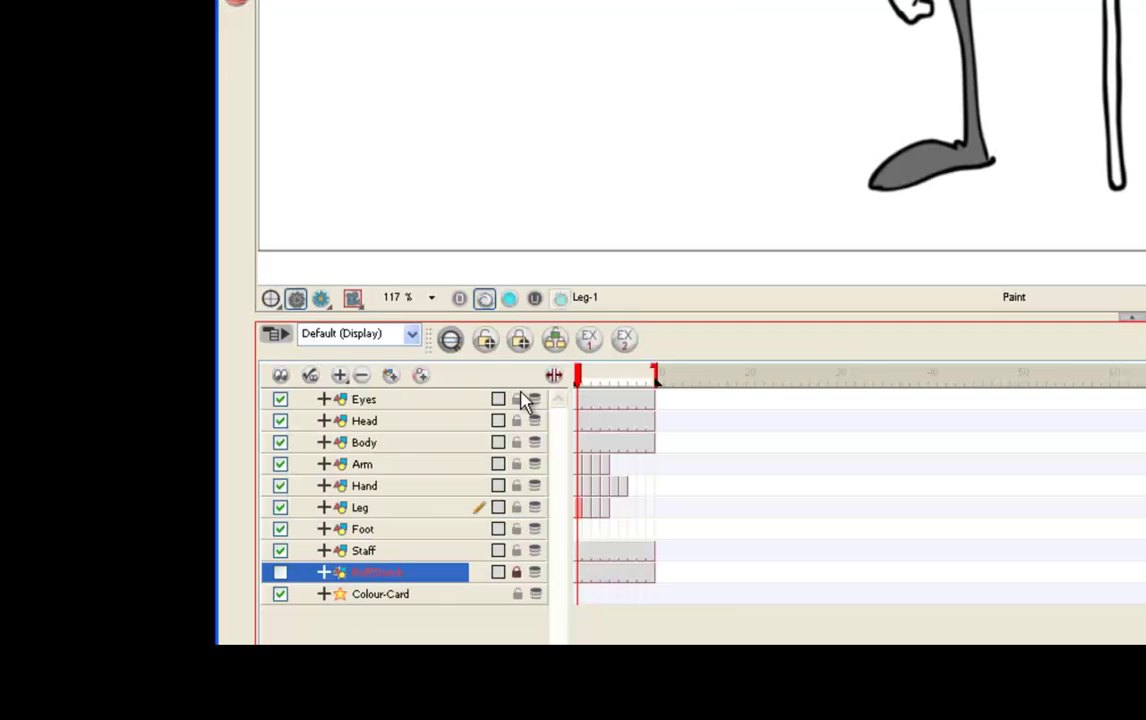
pyautogui.click(519, 401)
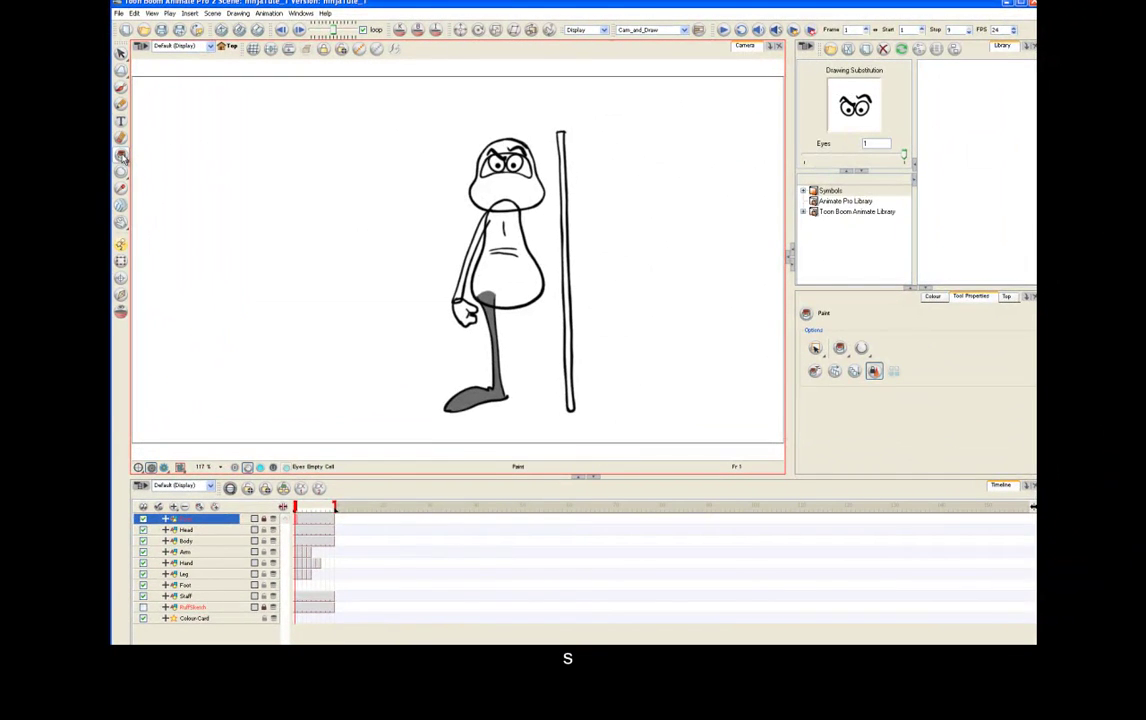
pyautogui.moveTo(122, 158); pyautogui.dragTo(163, 162)
# Set up painting on the character layer so fills apply across multiple drawings
pyautogui.click(967, 311)
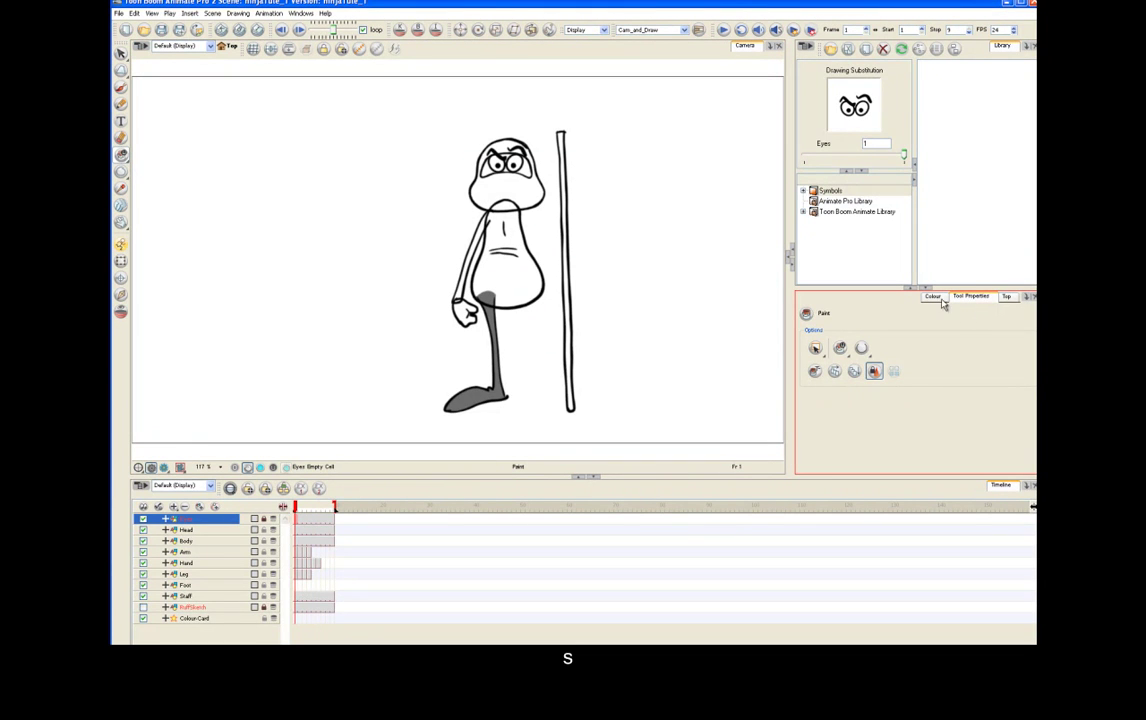
pyautogui.click(315, 287)
pyautogui.hotkey('alt', 's')
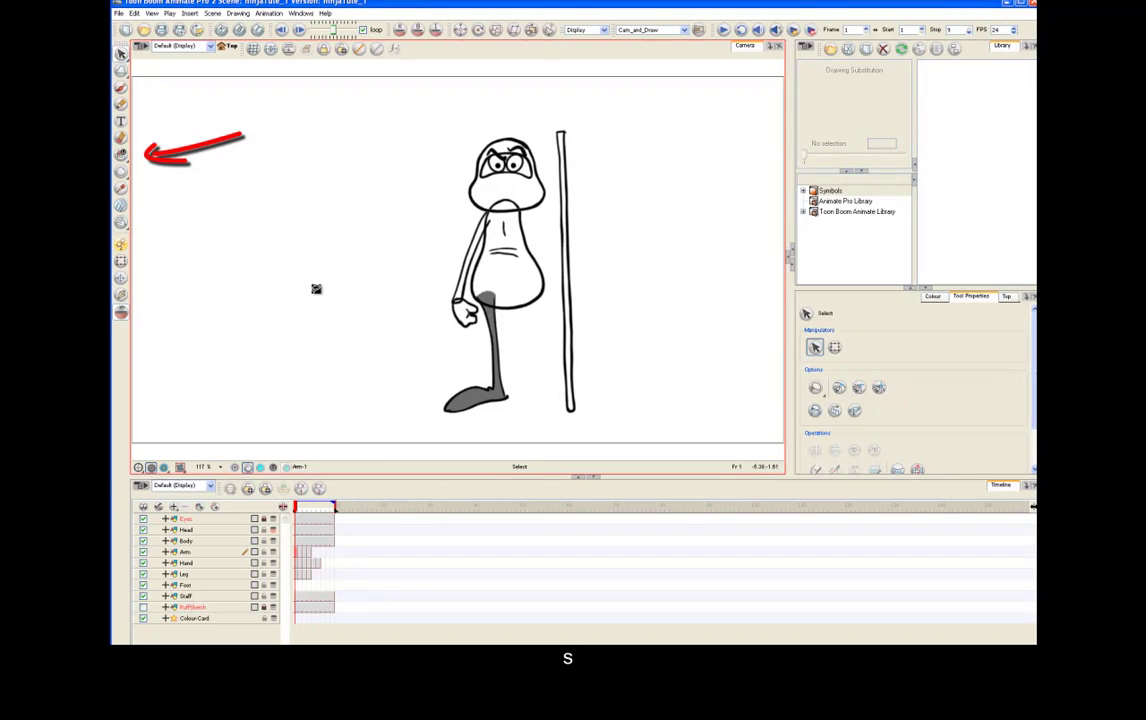
pyautogui.click(121, 155)
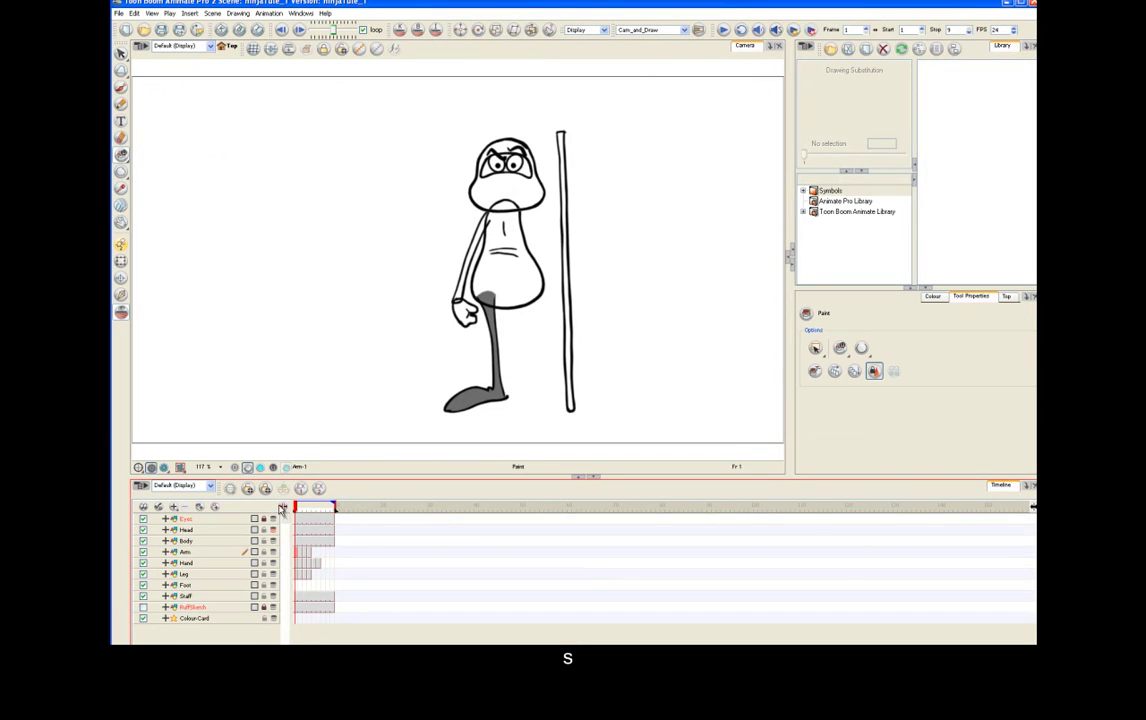
pyautogui.click(230, 562)
pyautogui.click(663, 296)
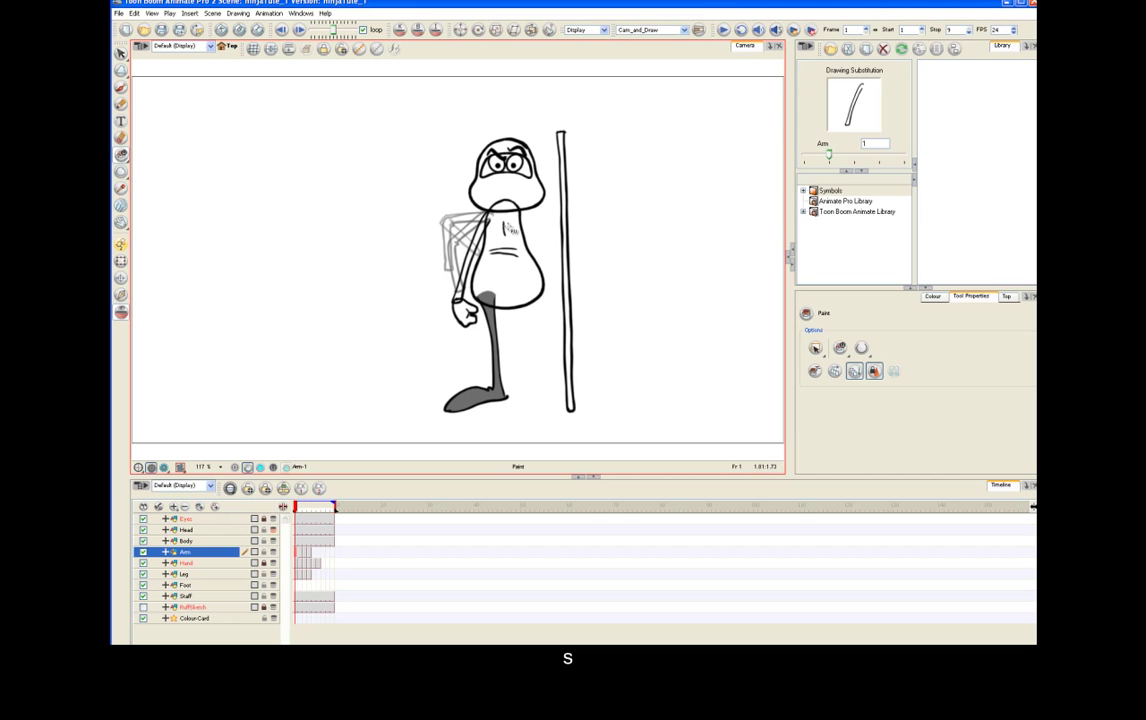
# Lasso-fill the head, body, arm and foot grey, then scrub the first frames to check
pyautogui.moveTo(450, 198)
pyautogui.mouseDown()
pyautogui.moveTo(353, 327)
pyautogui.moveTo(513, 377)
pyautogui.mouseUp()
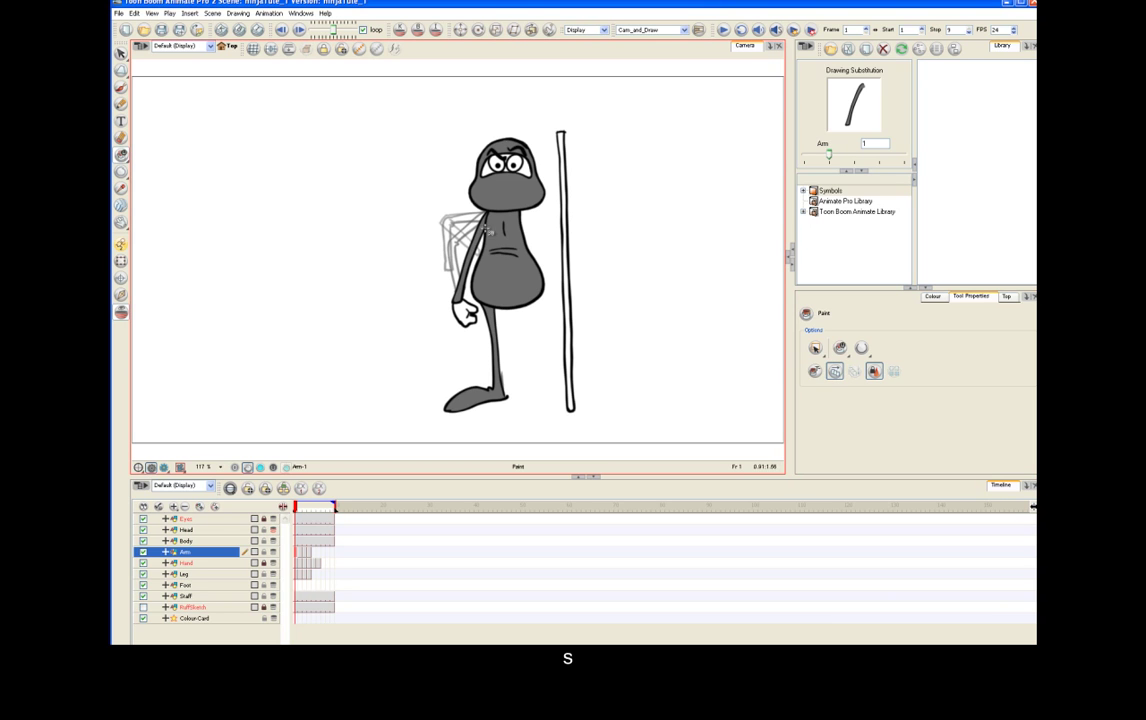
pyautogui.moveTo(472, 204)
pyautogui.mouseDown()
pyautogui.moveTo(480, 285)
pyautogui.moveTo(495, 285)
pyautogui.mouseUp()
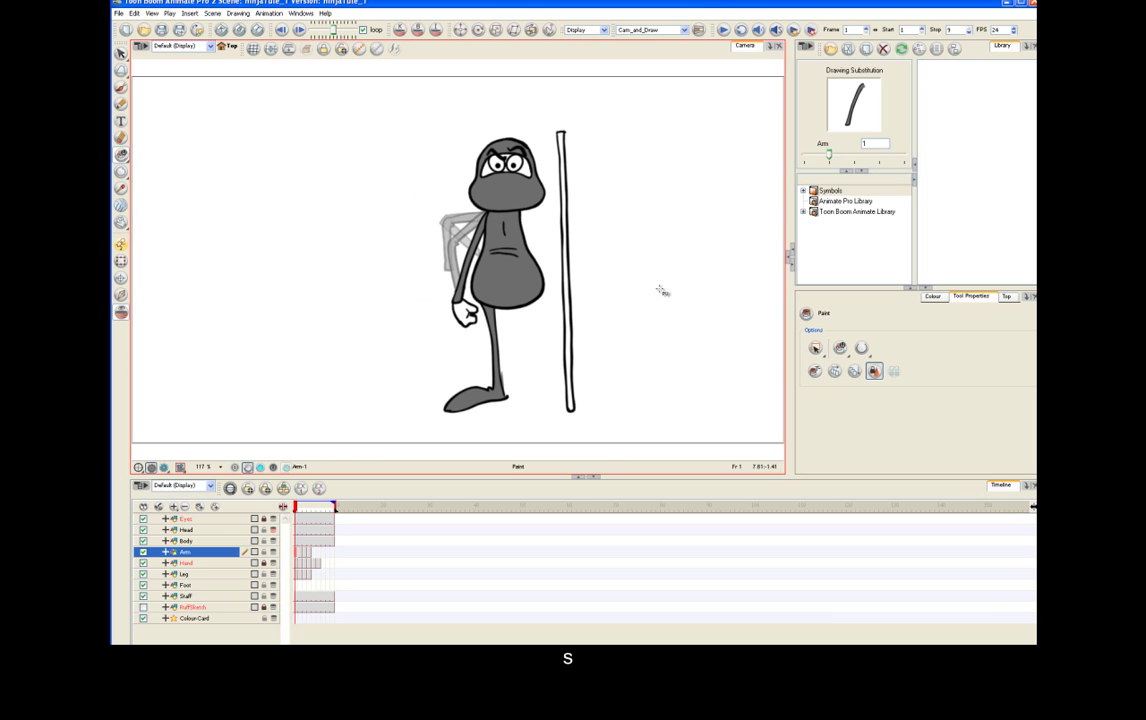
pyautogui.hotkey('ctrl', 'z')
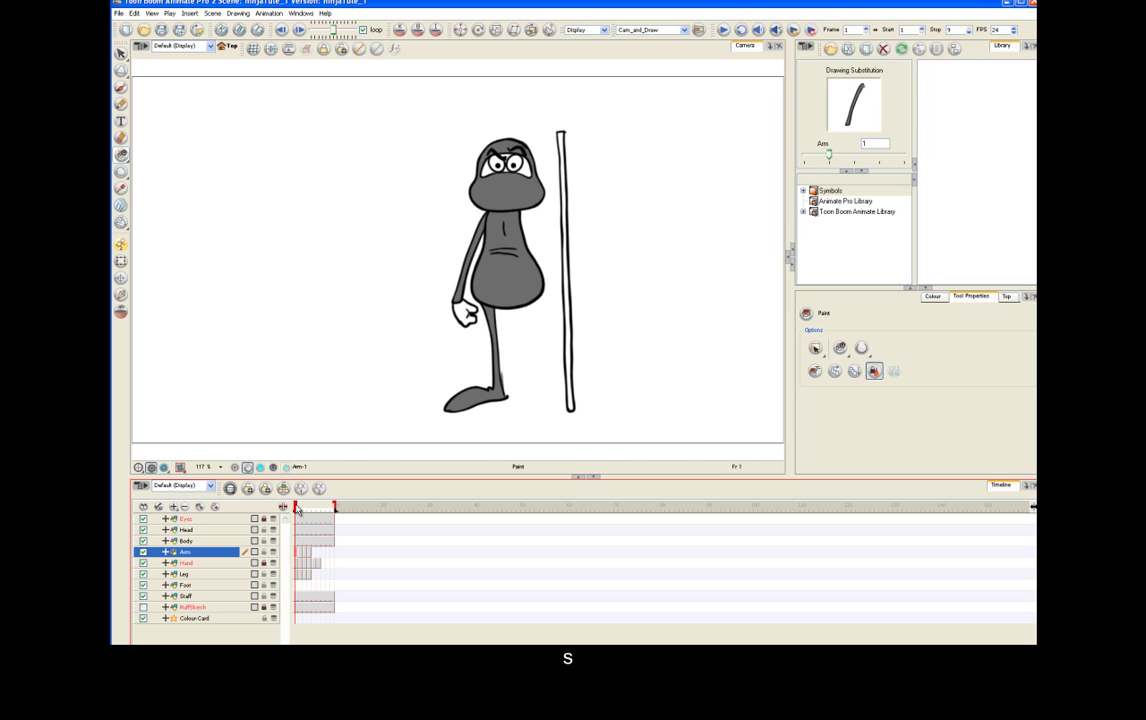
pyautogui.moveTo(296, 510)
pyautogui.mouseDown()
pyautogui.moveTo(308, 510)
pyautogui.moveTo(295, 507)
pyautogui.mouseUp()
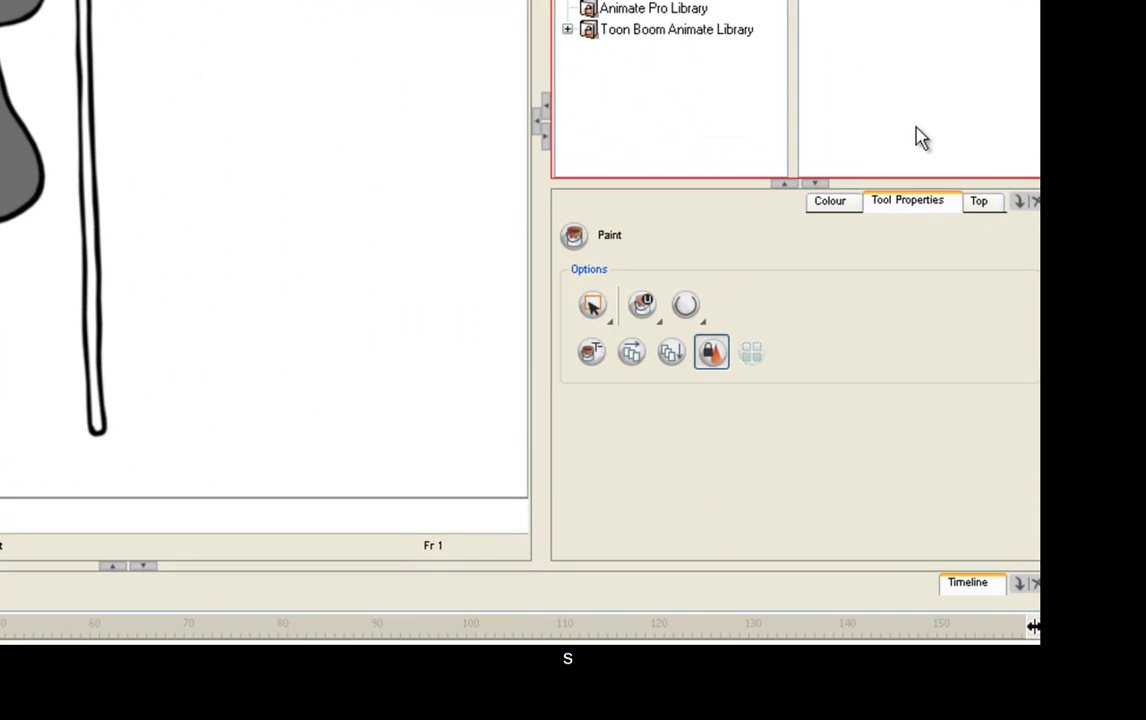
# Add another palette colour below clothing and name it 'flesh'
pyautogui.click(829, 203)
pyautogui.click(576, 239)
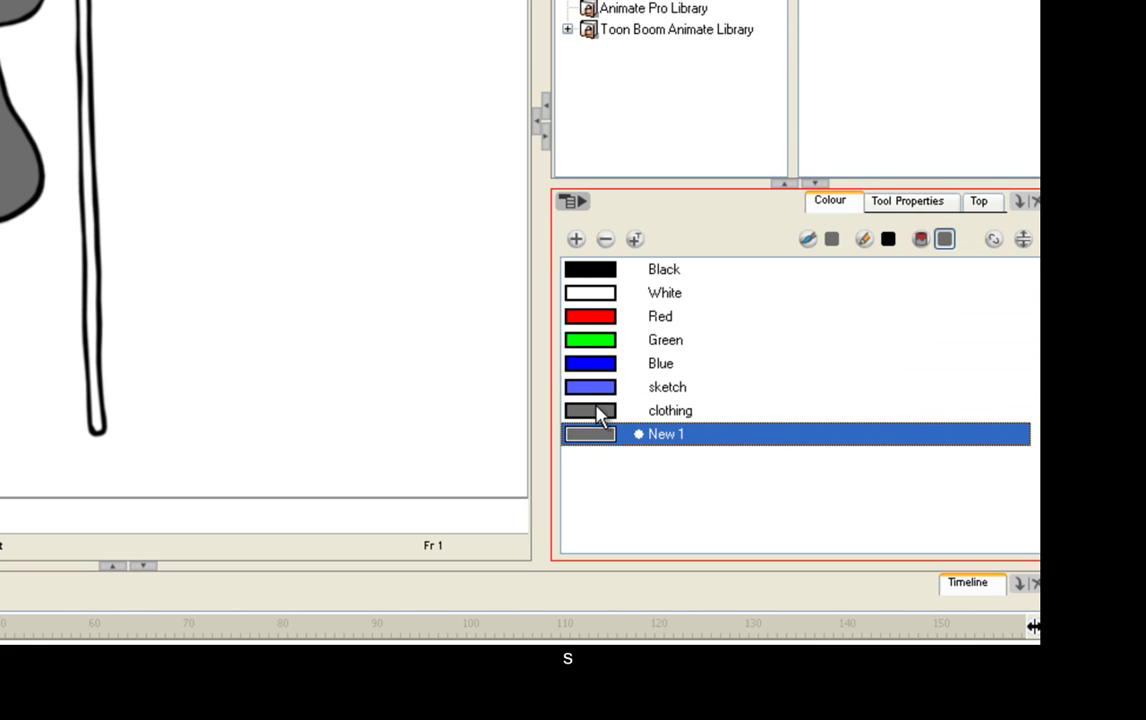
pyautogui.doubleClick(668, 434)
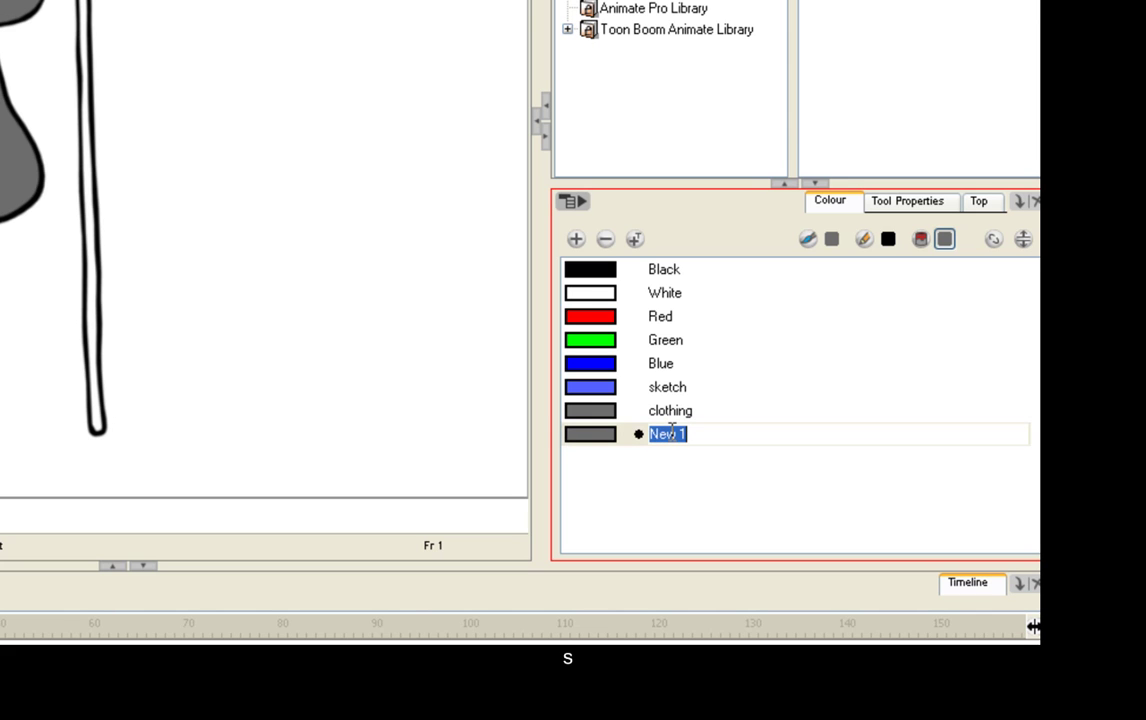
pyautogui.write('flesh')
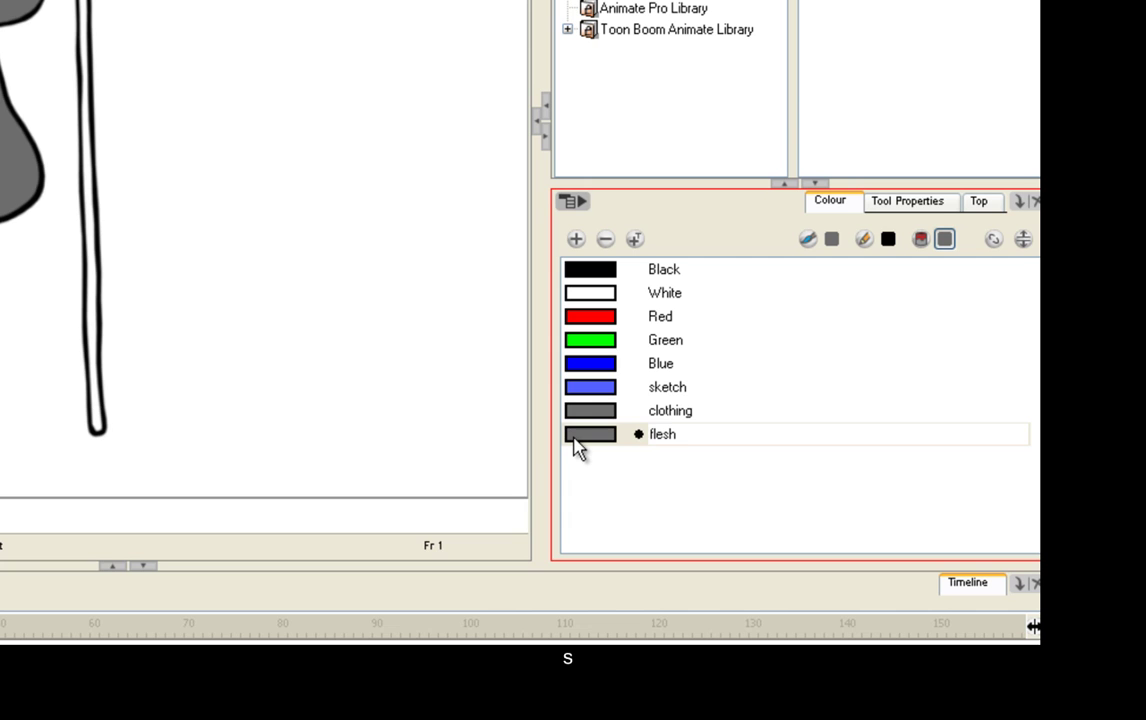
# Turn the flesh swatch into a light peach skin tone, RGB 255, 221, 155
pyautogui.doubleClick(575, 438)
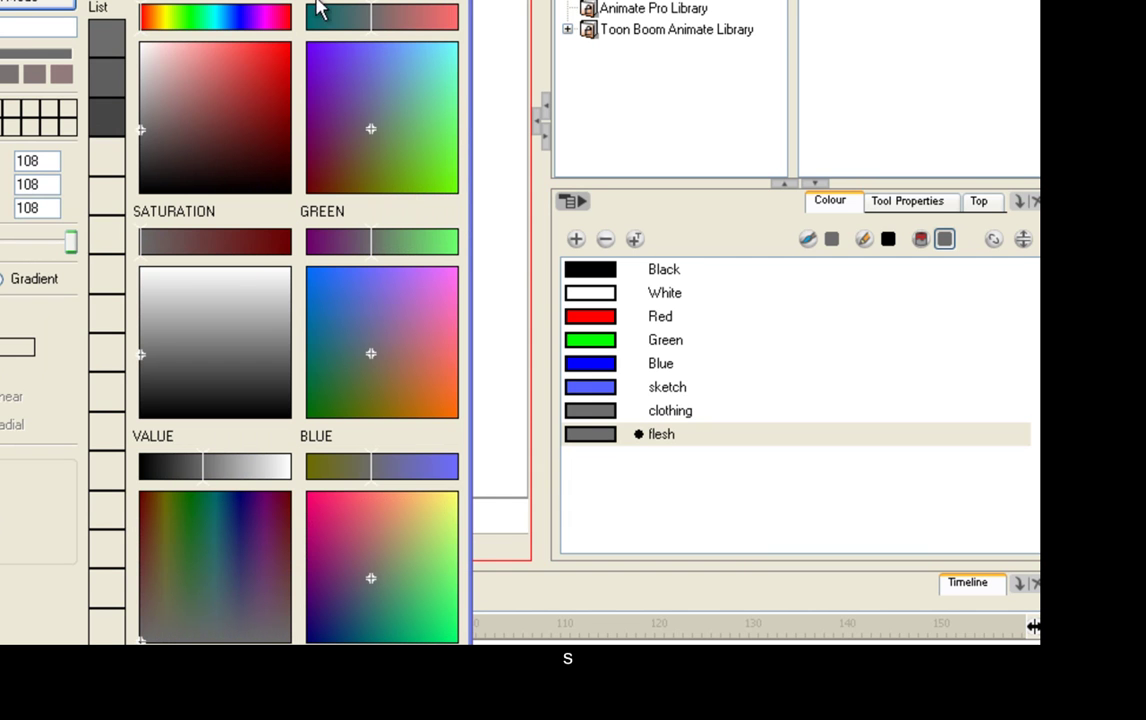
pyautogui.moveTo(162, 17); pyautogui.dragTo(157, 18)
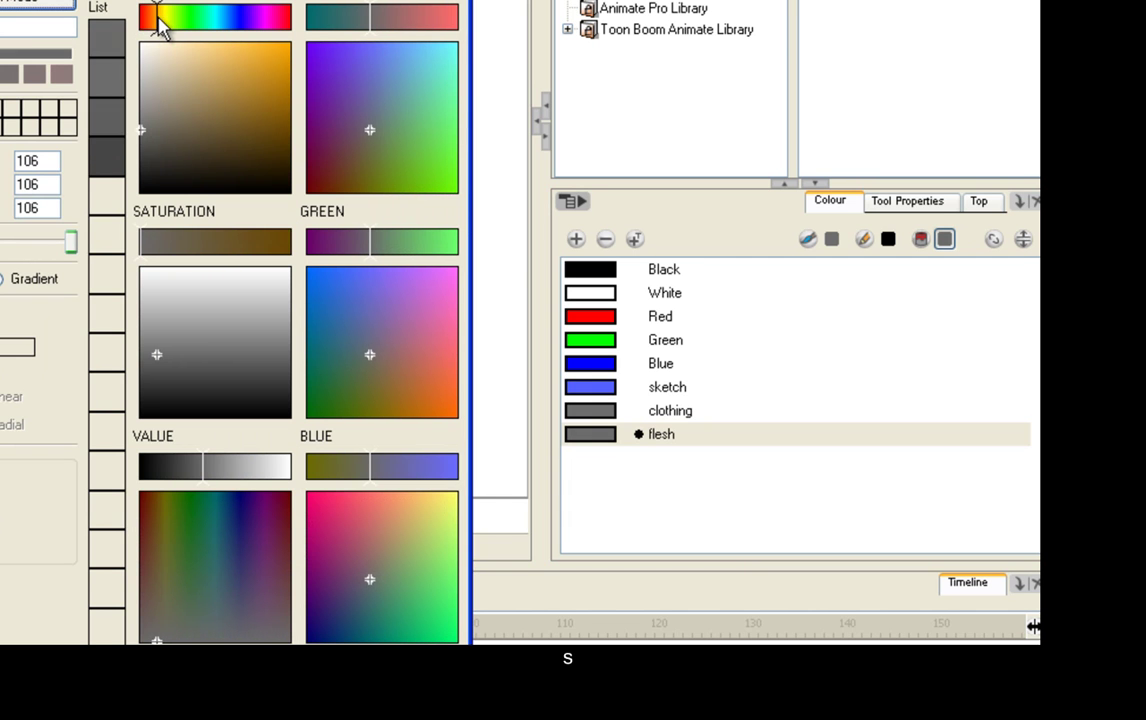
pyautogui.click(199, 58)
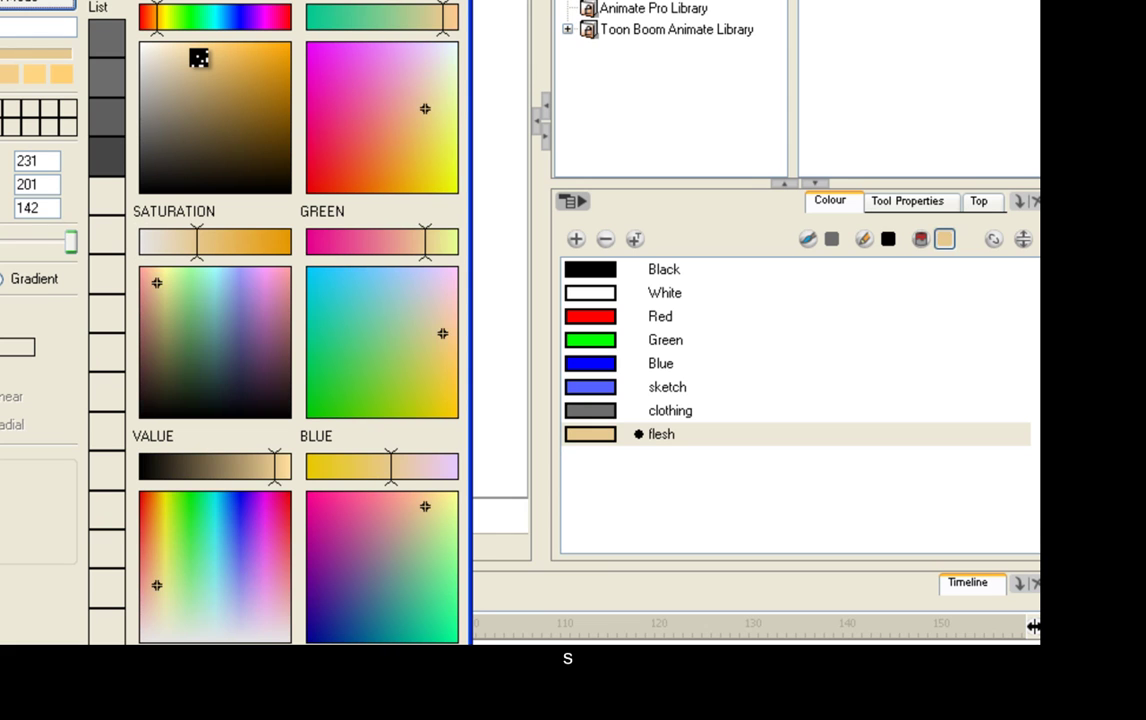
pyautogui.moveTo(199, 58); pyautogui.dragTo(198, 27)
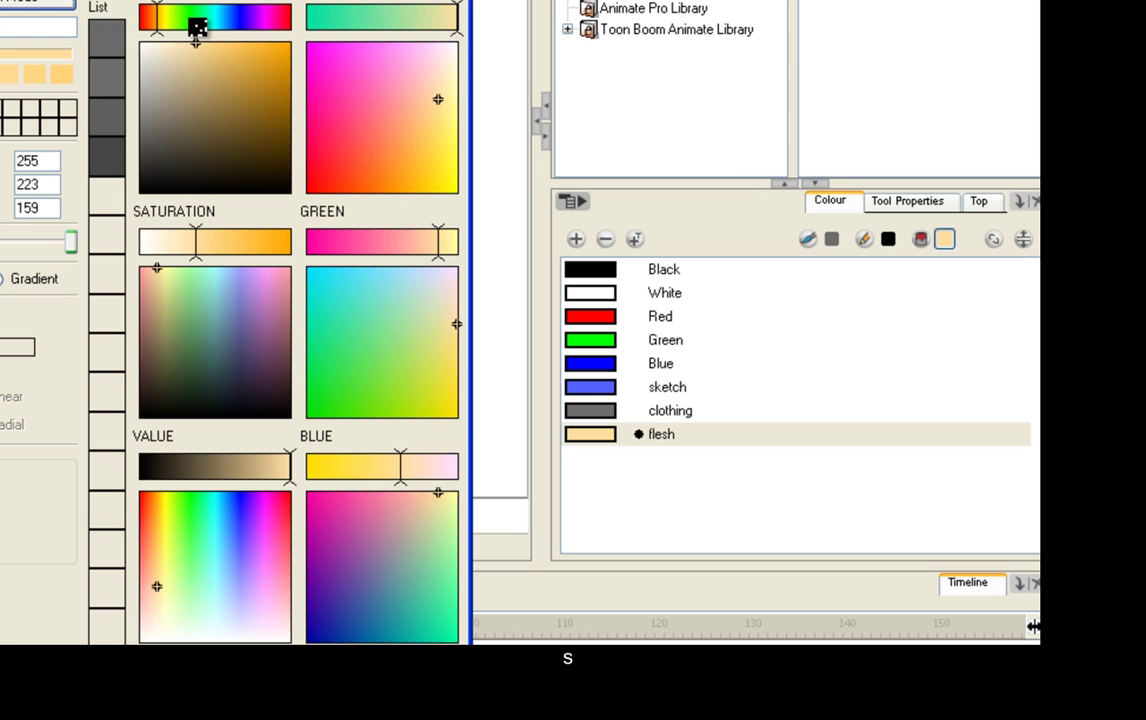
pyautogui.moveTo(197, 27); pyautogui.dragTo(197, 27)
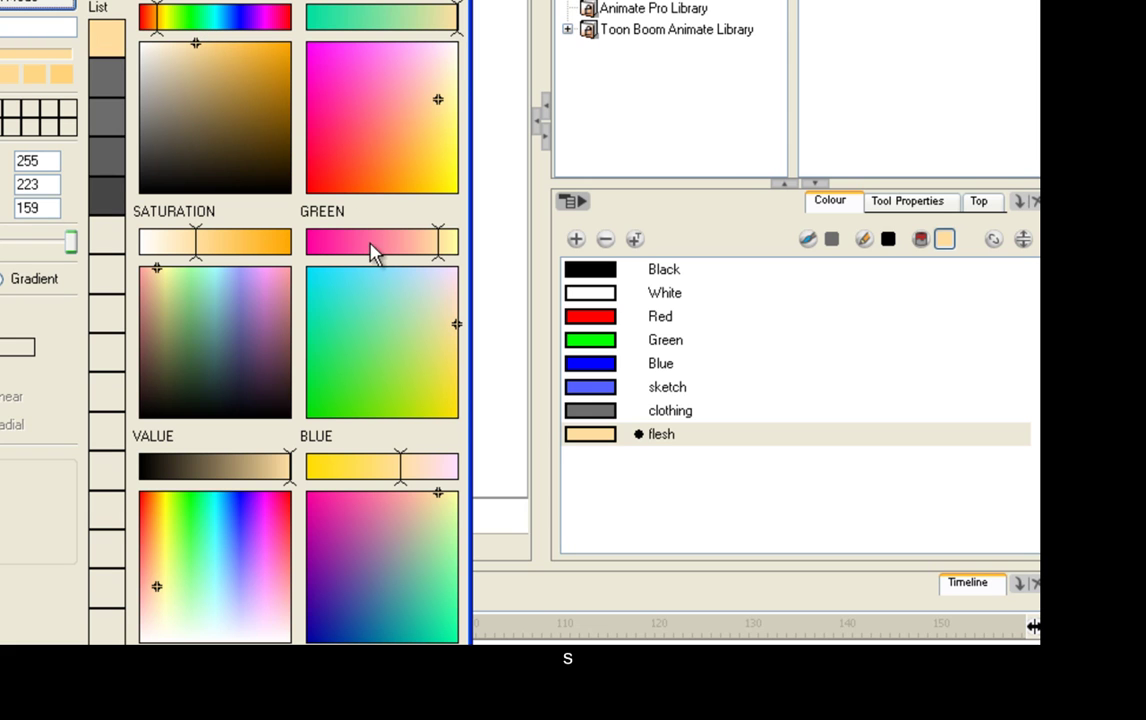
pyautogui.moveTo(198, 252); pyautogui.dragTo(201, 248)
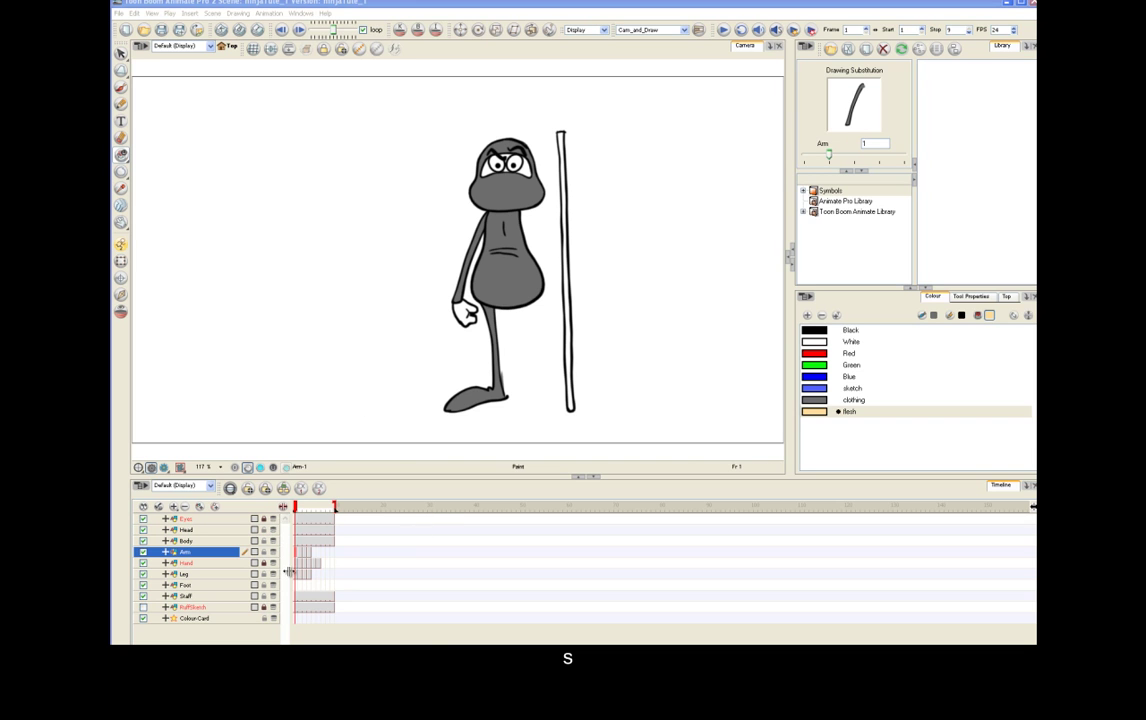
# Fill the hand and staff on the Hand layer with the flesh tone
pyautogui.click(190, 562)
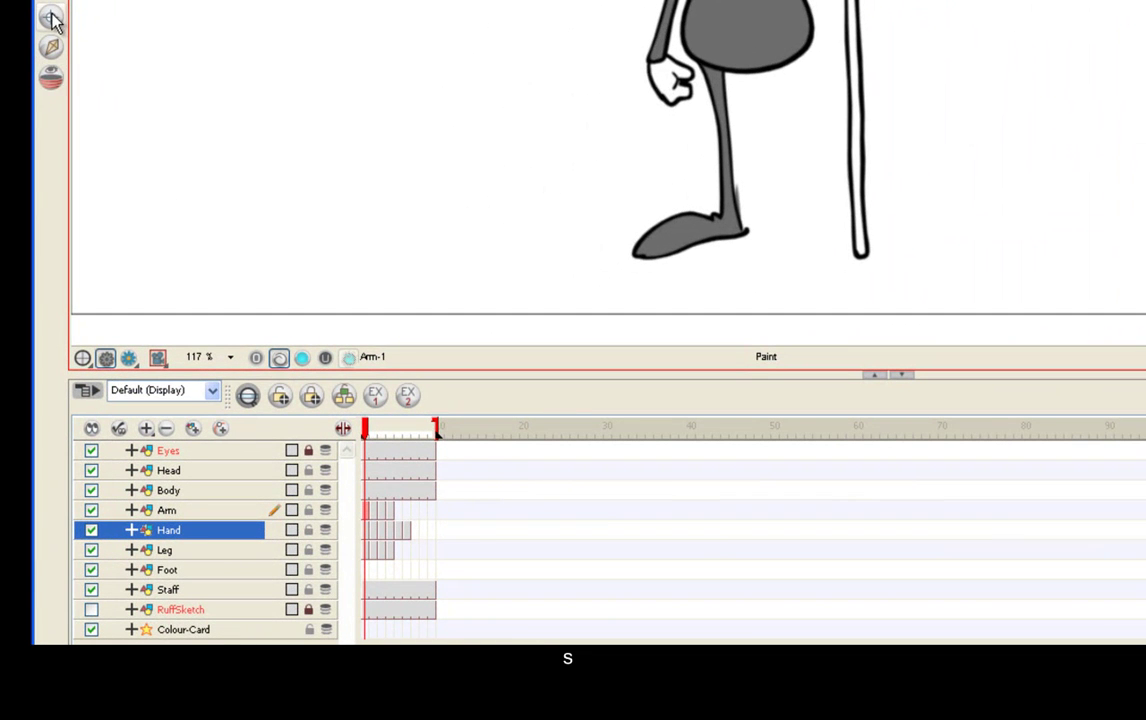
pyautogui.click(51, 77)
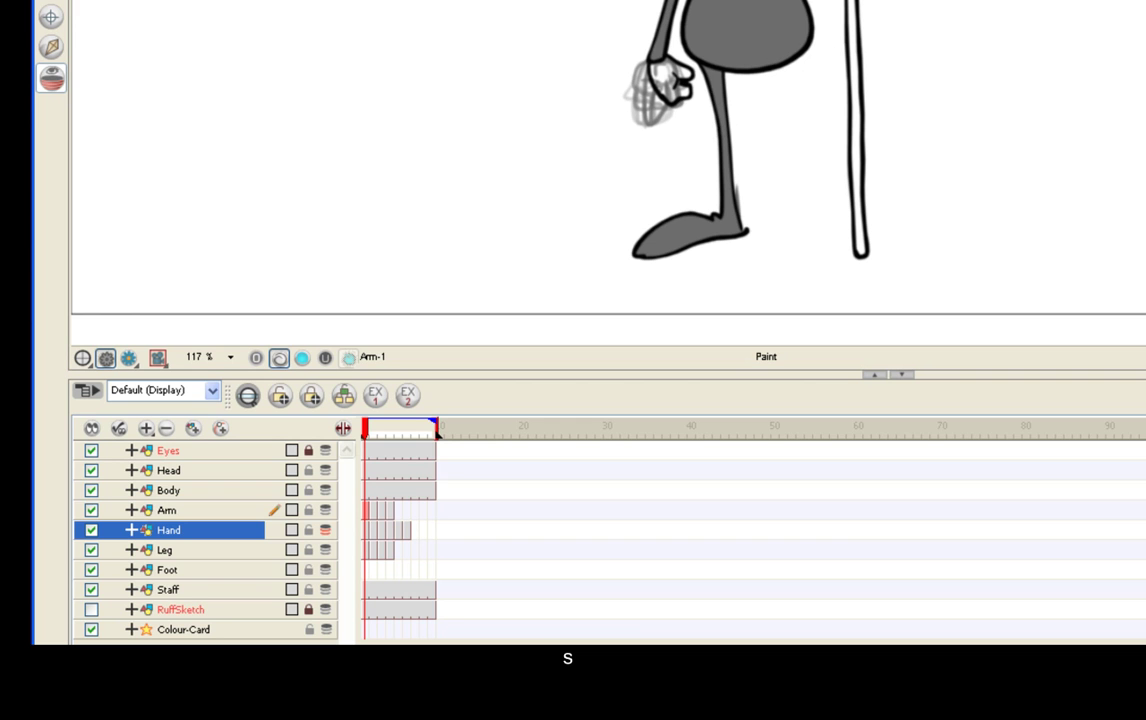
pyautogui.click(675, 85)
pyautogui.click(860, 45)
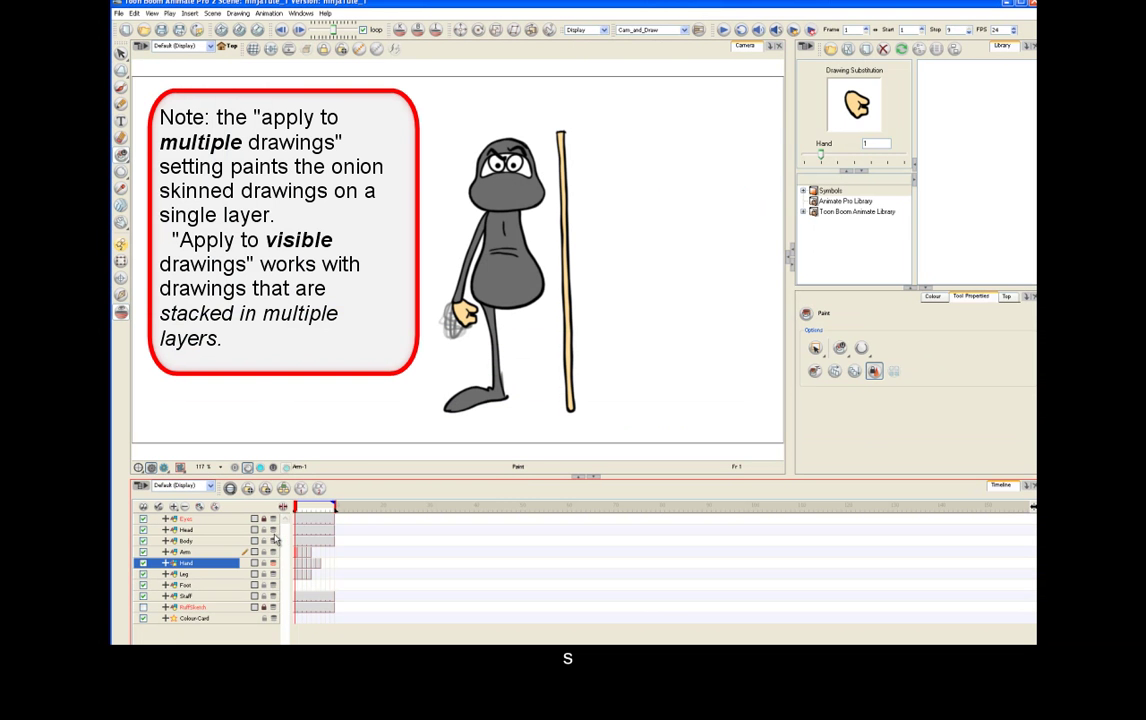
pyautogui.click(195, 530)
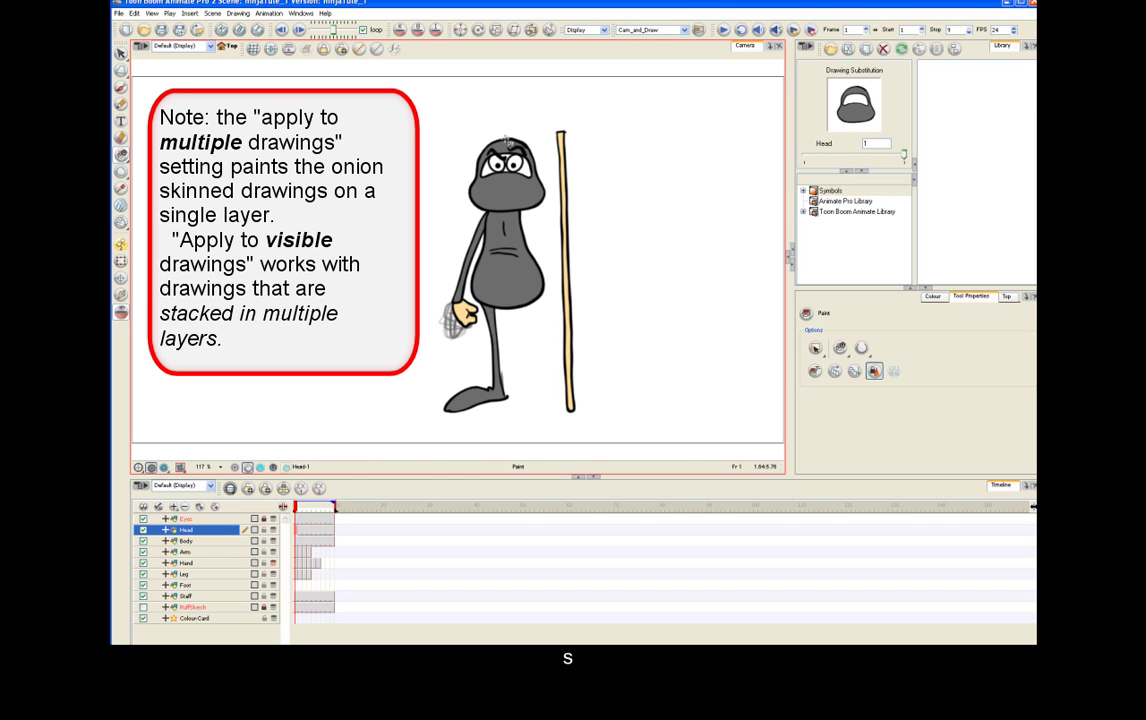
# Fill the face with flesh tone, then scrub the Hand layer's drawings to check the hands
pyautogui.click(512, 157)
pyautogui.click(186, 563)
pyautogui.click(834, 372)
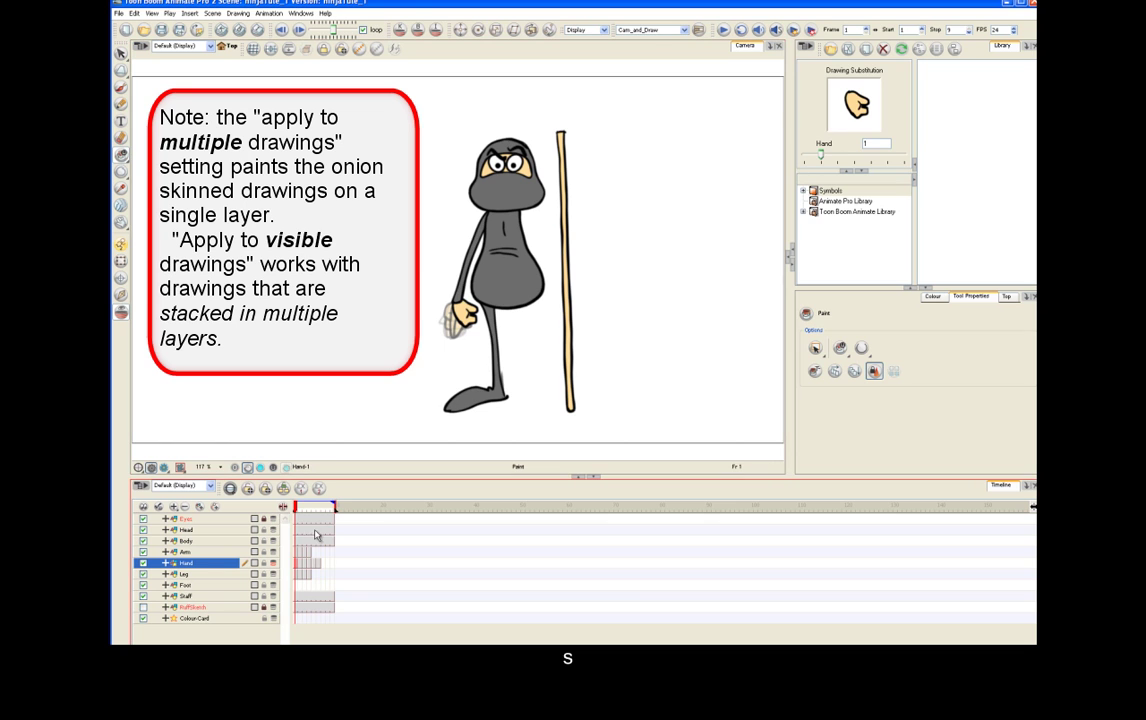
pyautogui.moveTo(296, 508)
pyautogui.mouseDown()
pyautogui.moveTo(310, 509)
pyautogui.moveTo(290, 509)
pyautogui.mouseUp()
pyautogui.hotkey('alt', 's')
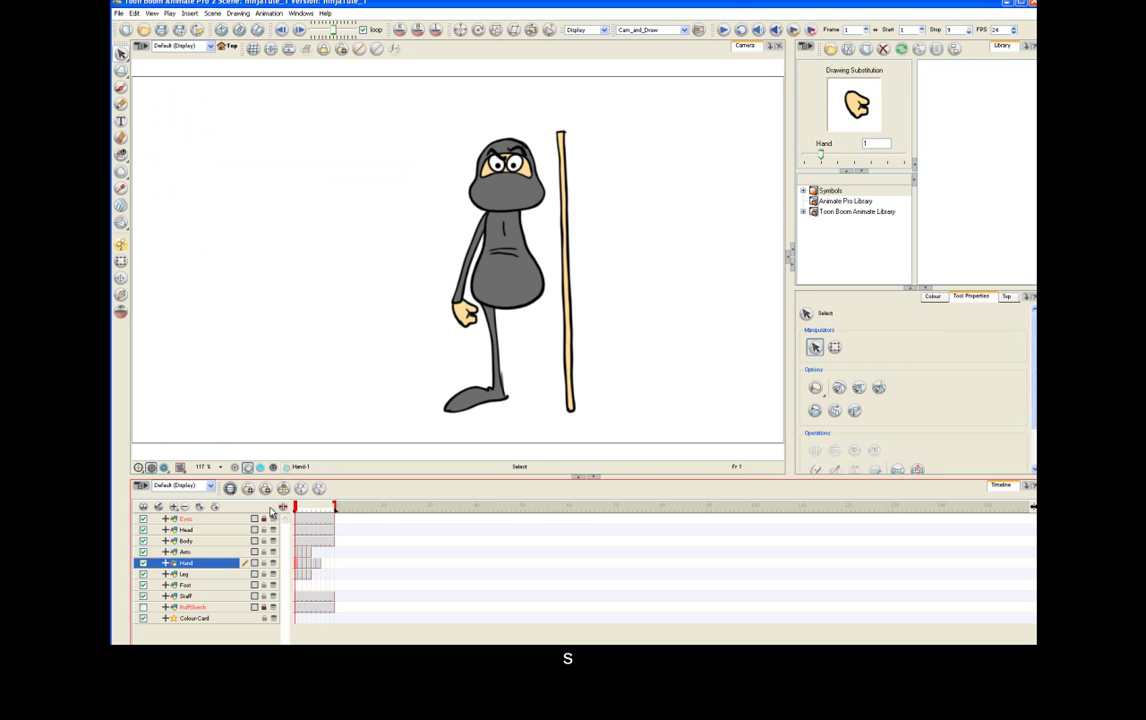